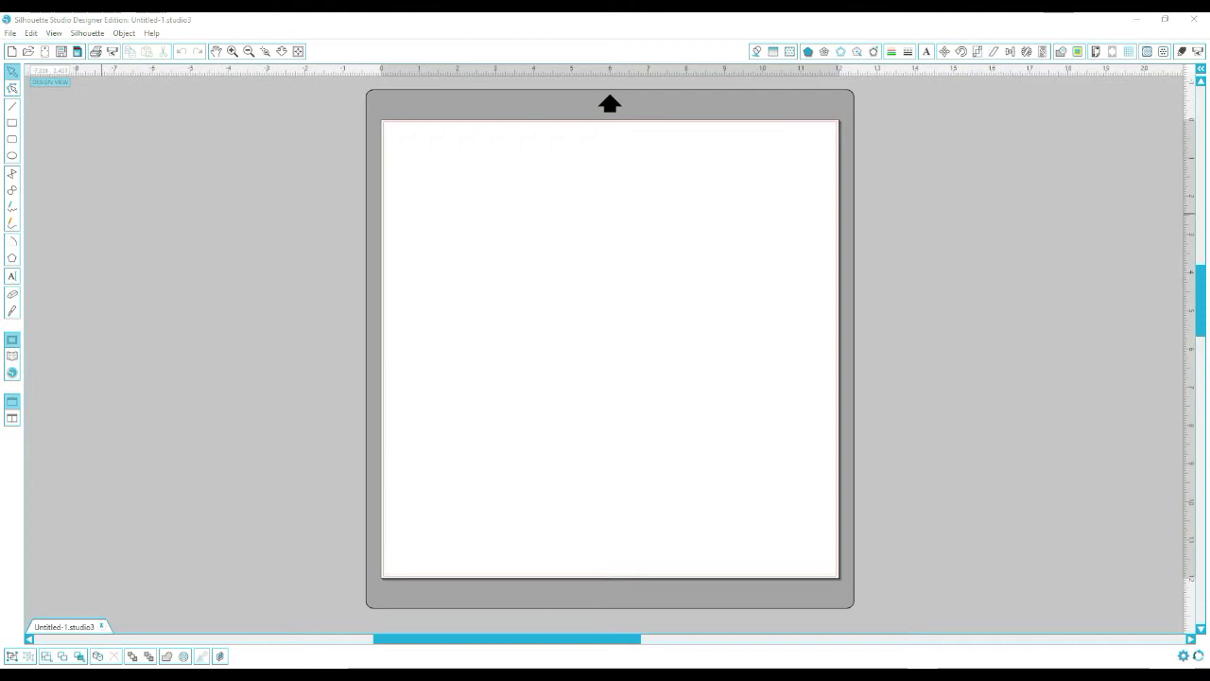
Open the Cozy Quilt 12x12 pattern image from the February 16 folder.
left_click(10, 33)
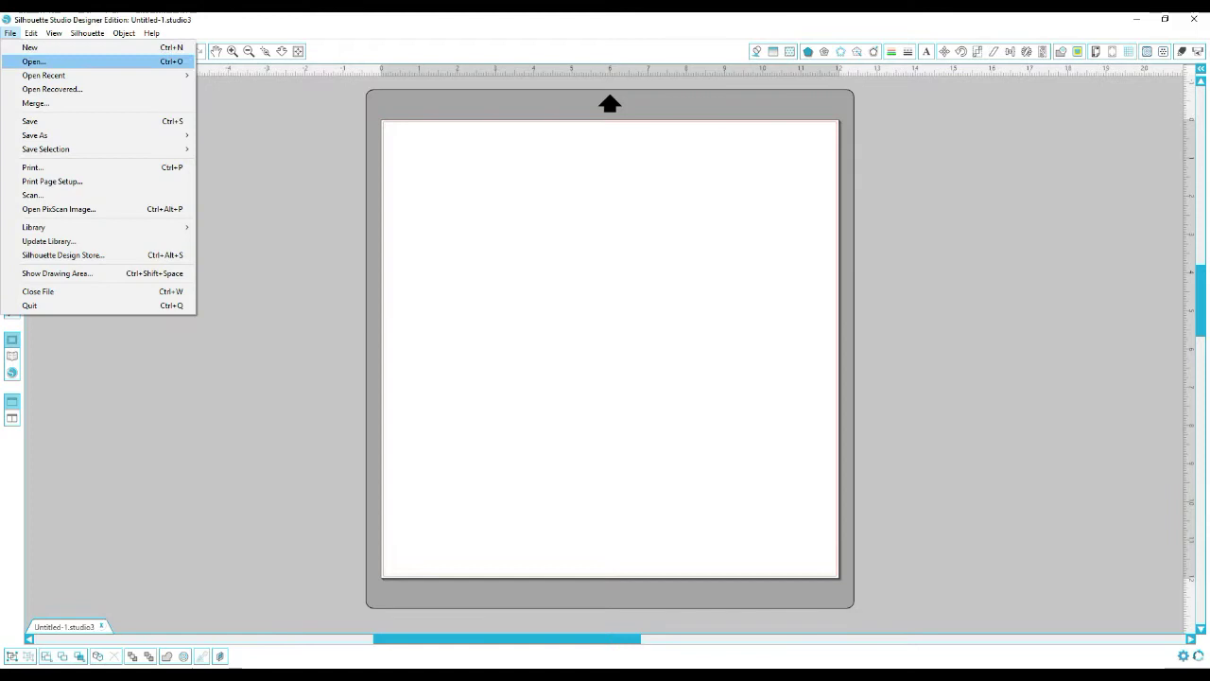
left_click(29, 62)
left_click(168, 216)
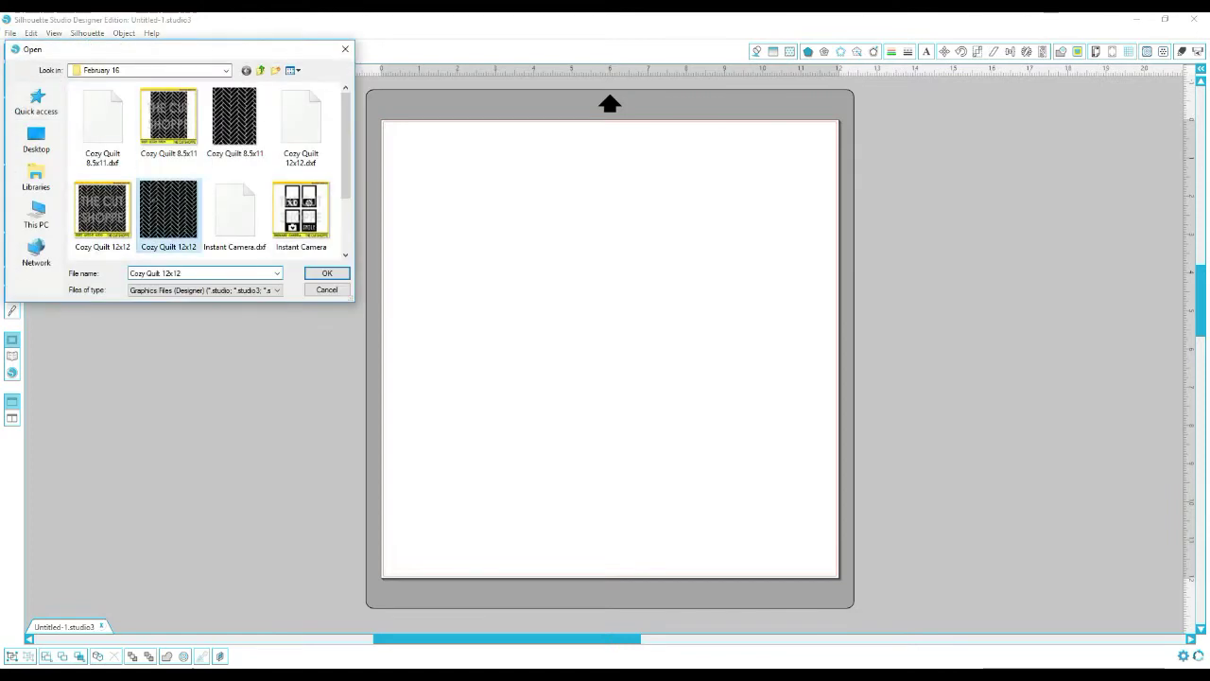
left_click(307, 275)
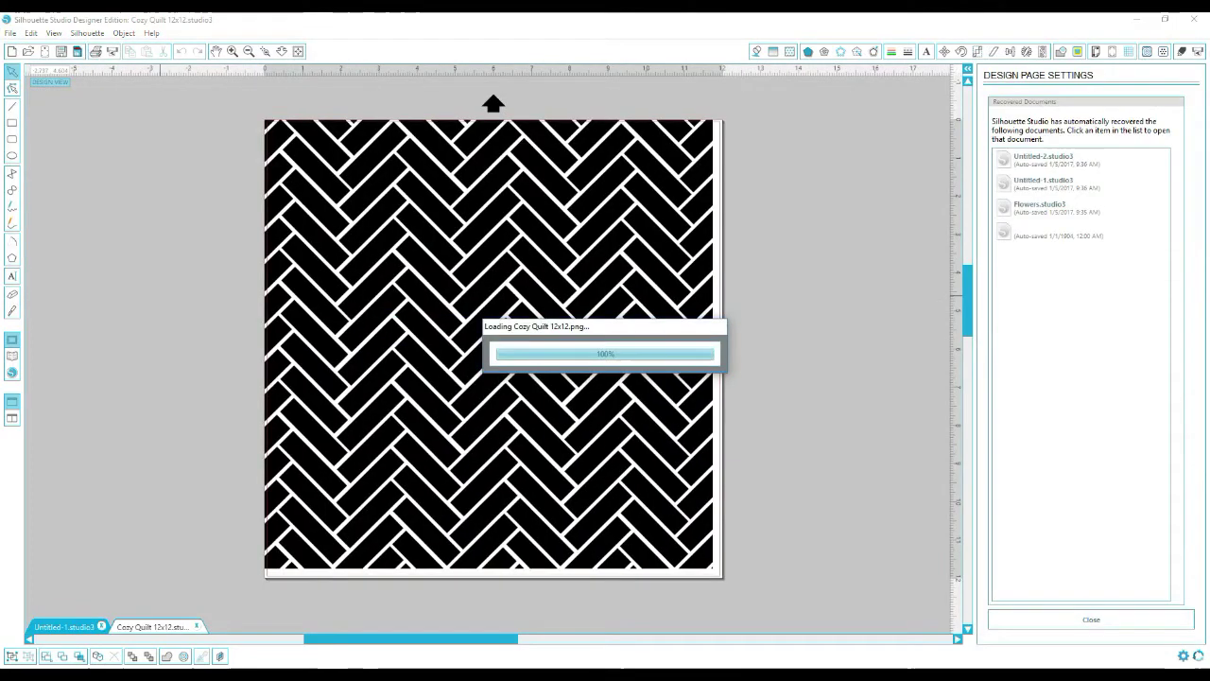
Open the Instant Camera image from the February 16 folder as another document.
key("alt+f")
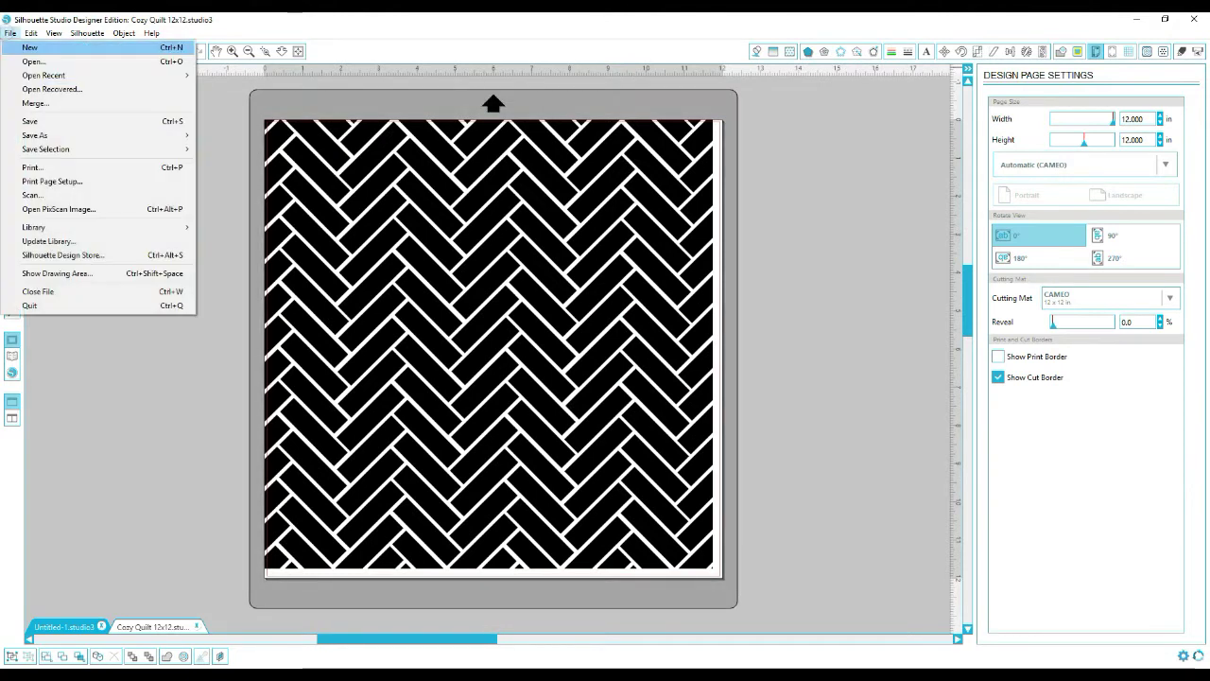
key("Down")
key("Return")
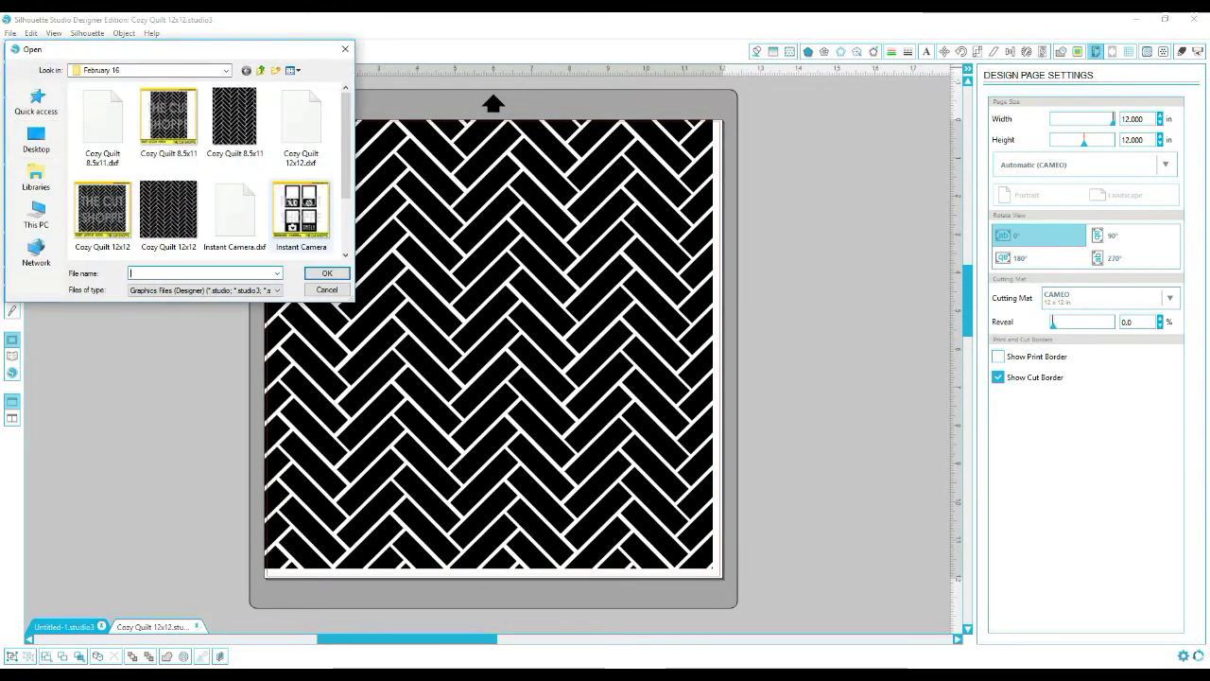
left_click_drag(345, 143, 345, 190)
left_click(102, 227)
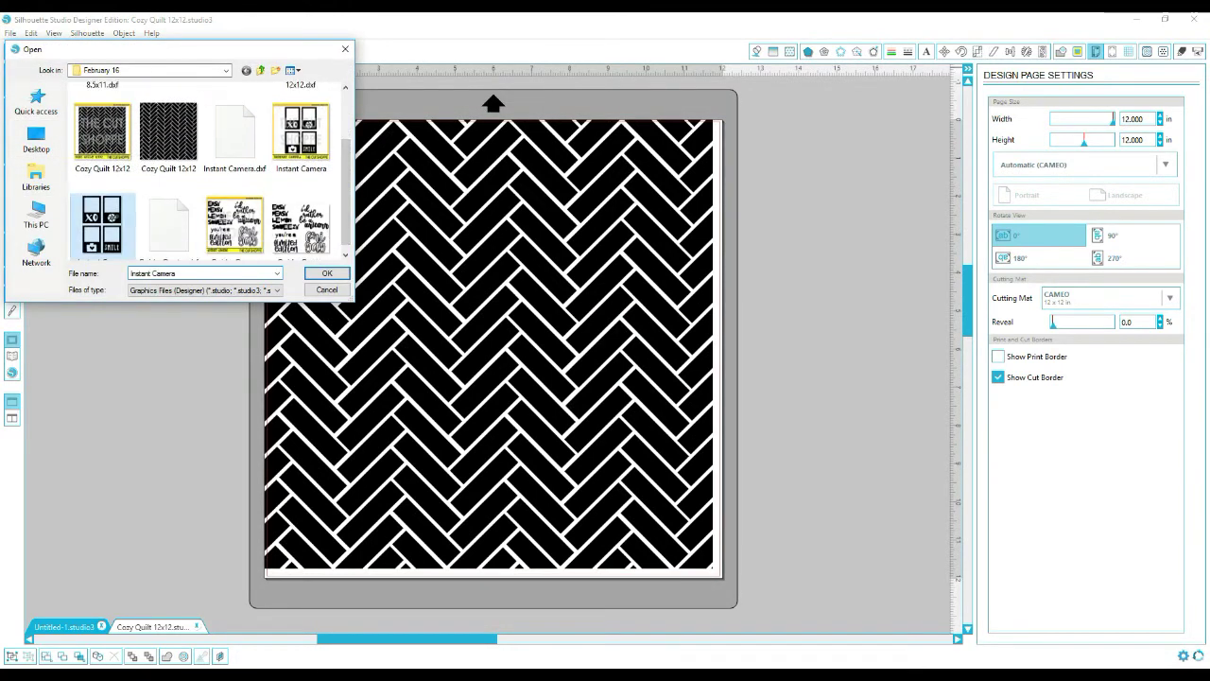
left_click(327, 273)
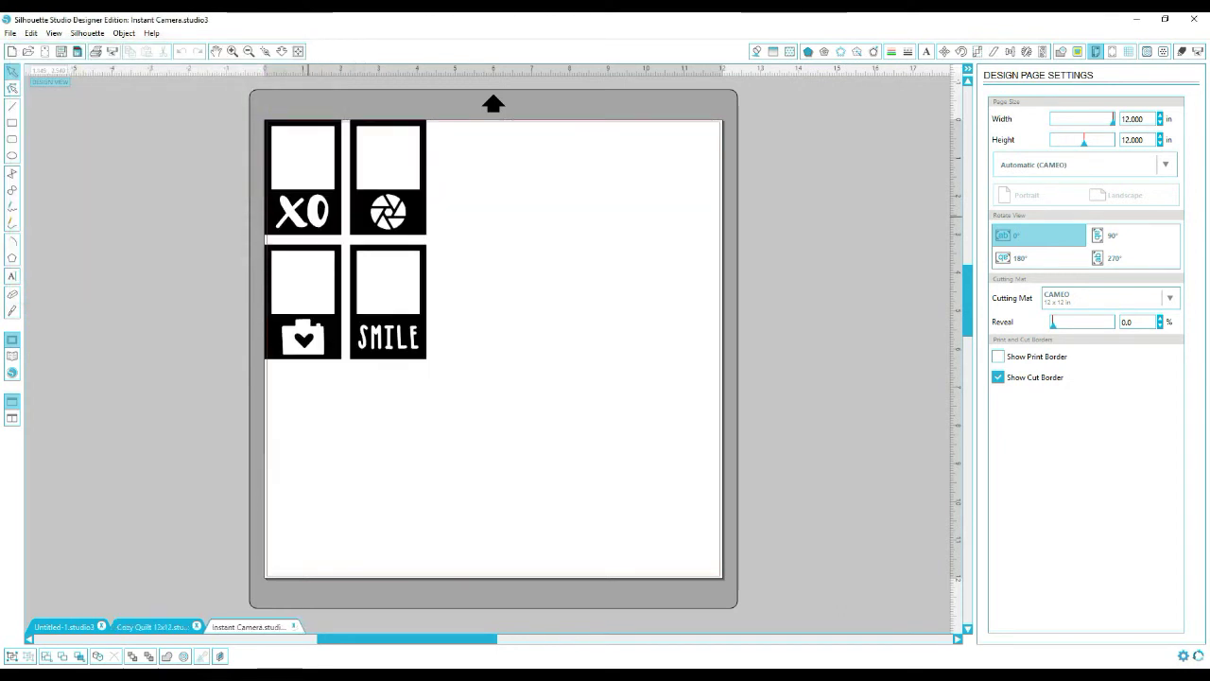
Copy the Instant Camera frames image into the Cozy Quilt 12x12 document and place it off the mat beside the herringbone pattern.
key("ctrl+a")
key("alt+e")
key("Down")
key("Down")
key("Return")
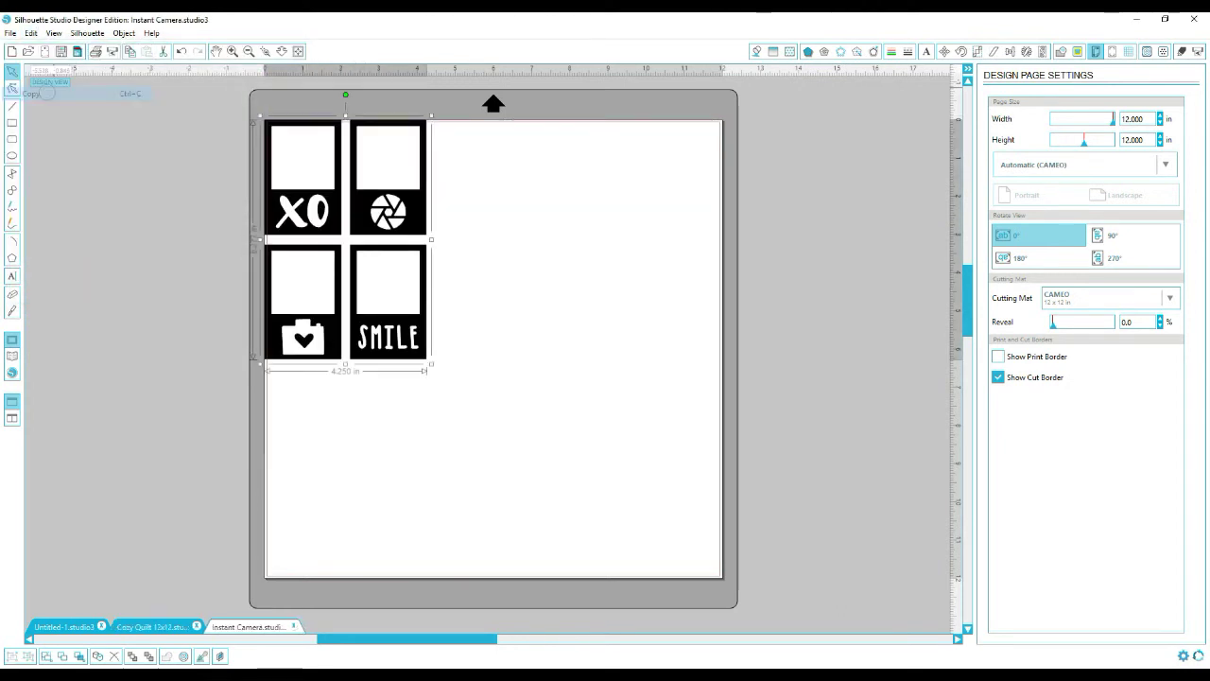
left_click(126, 626)
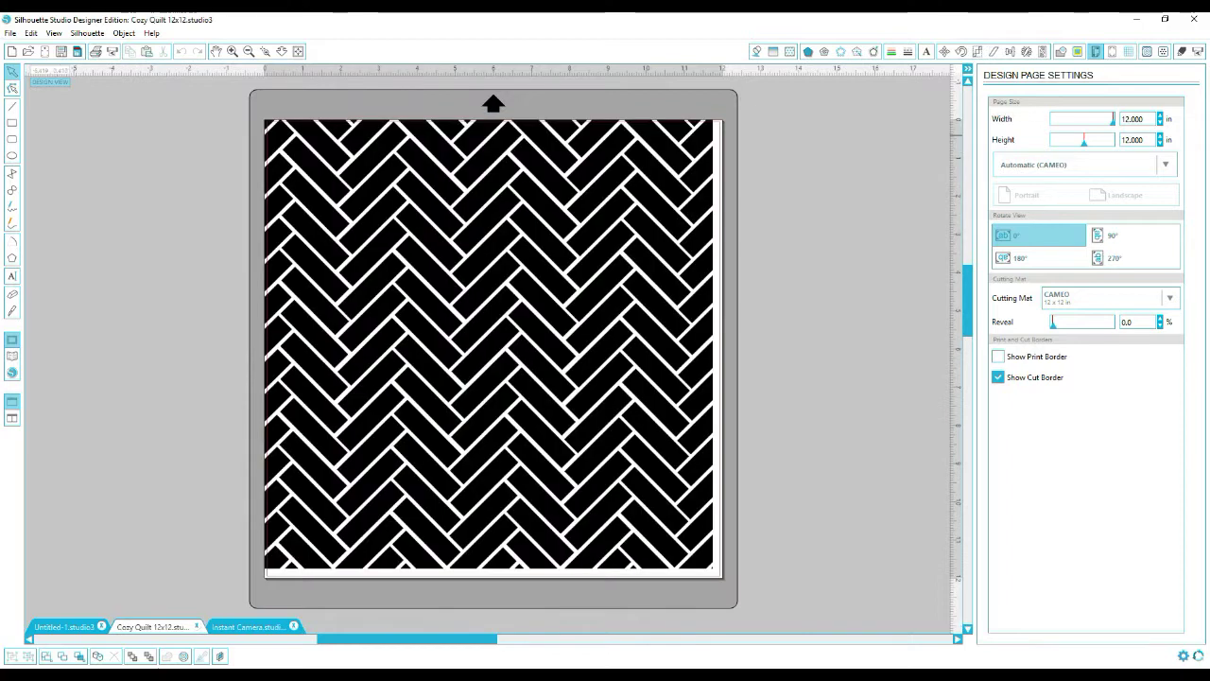
left_click(30, 32)
key("Return")
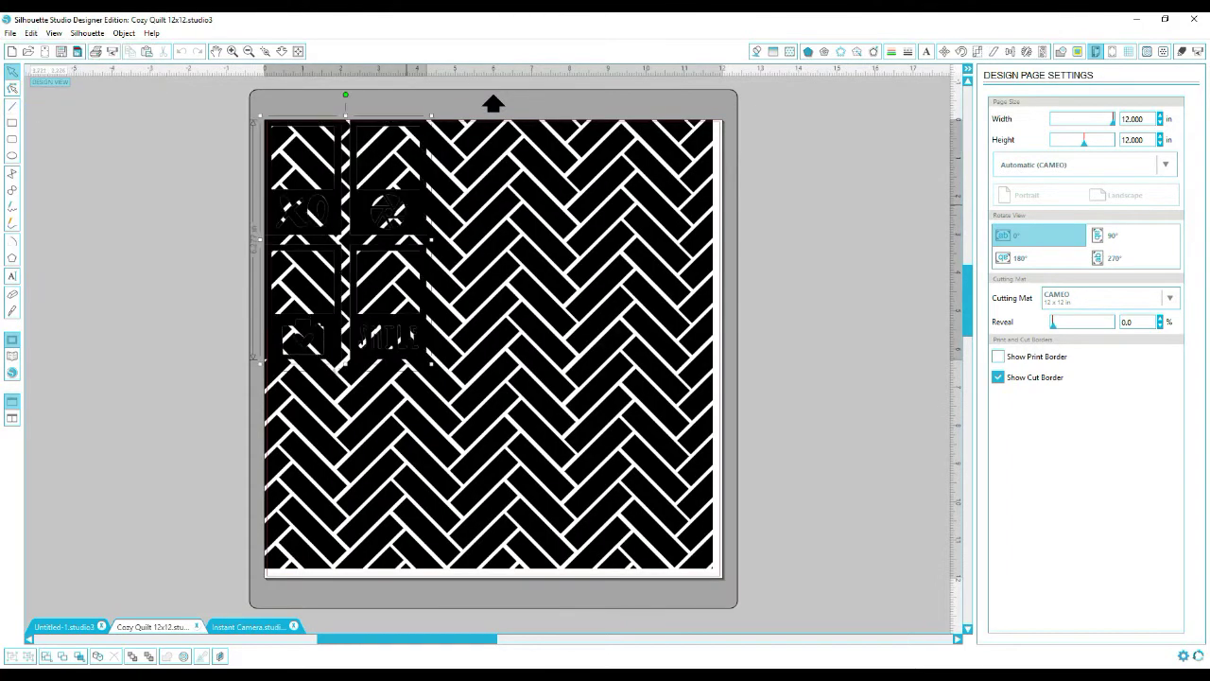
left_click_drag(406, 204, 174, 183)
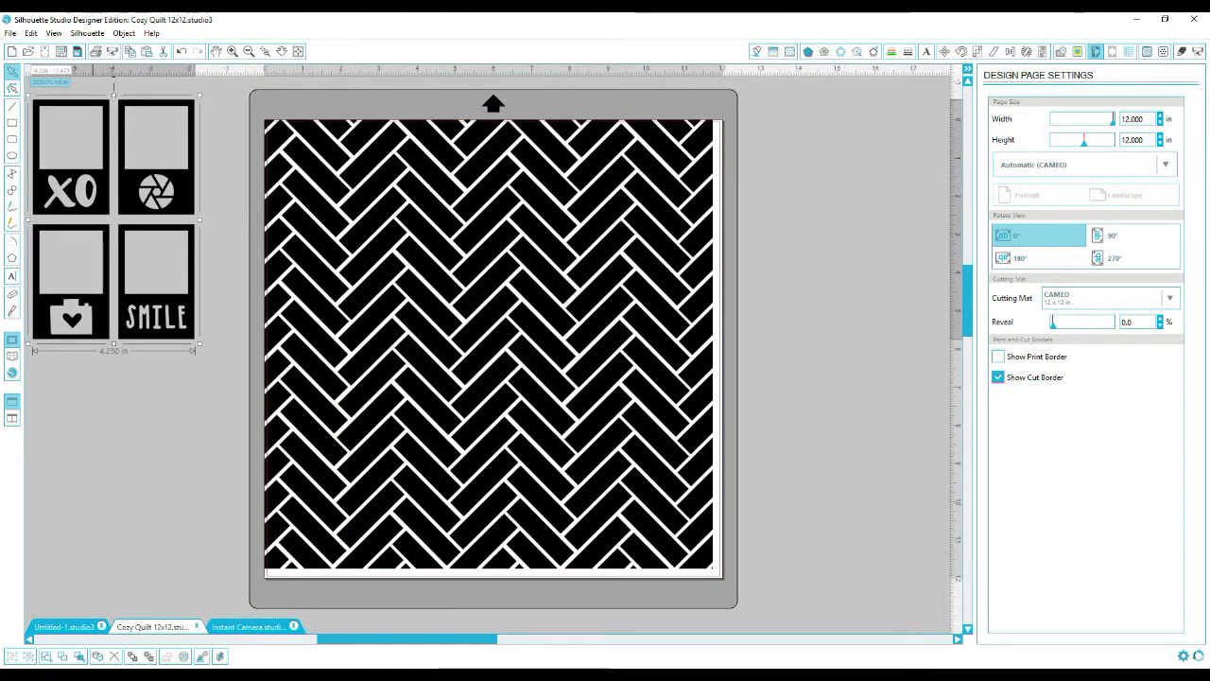
Start a trace and select a trace area across the camera frames and the herringbone pattern.
left_click(87, 32)
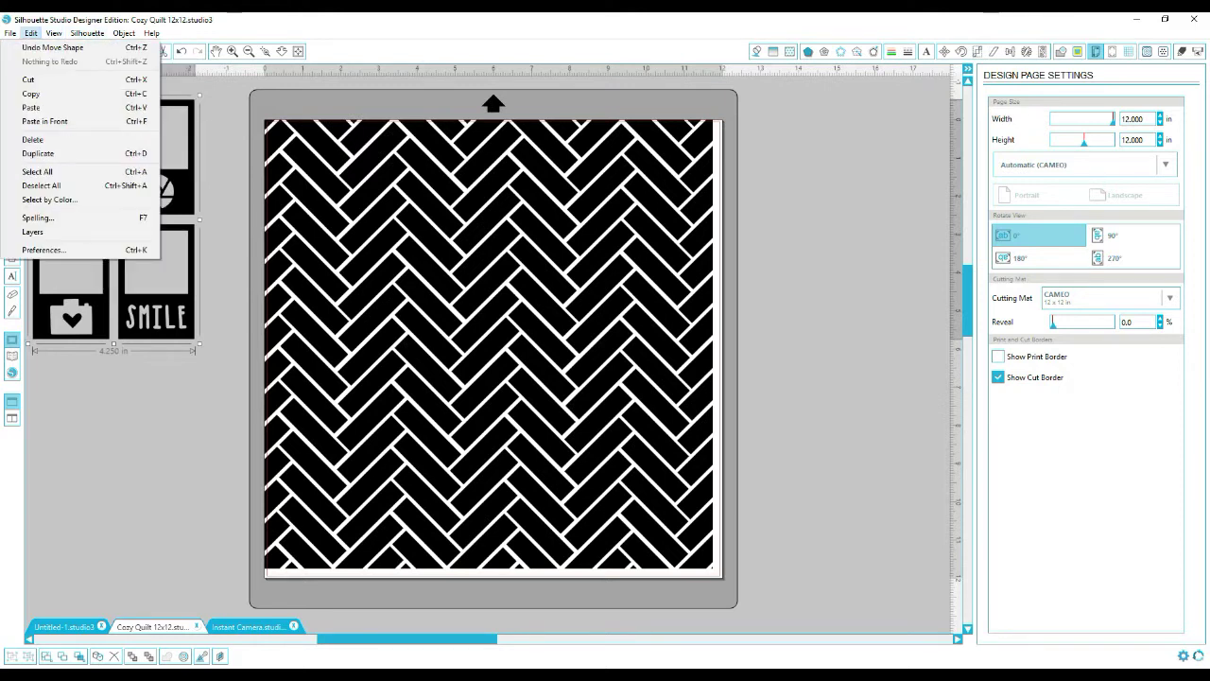
mouse_move(124, 33)
key("Down")
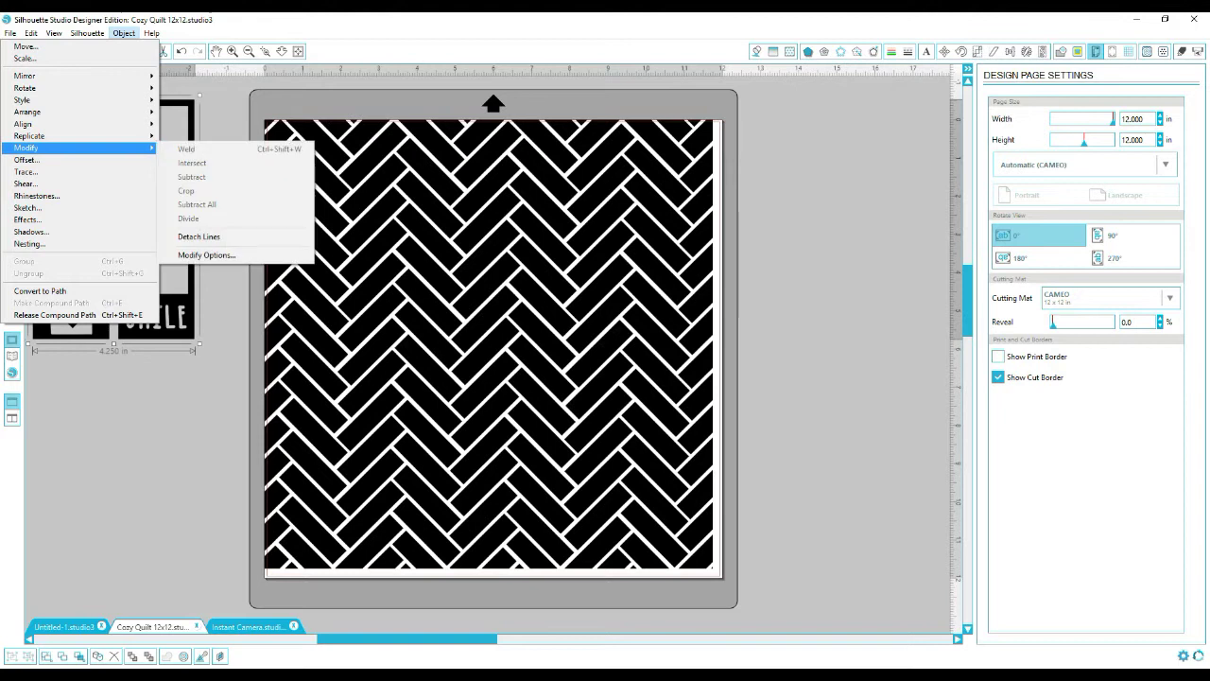
key("Down")
key("Down")
key("Down")
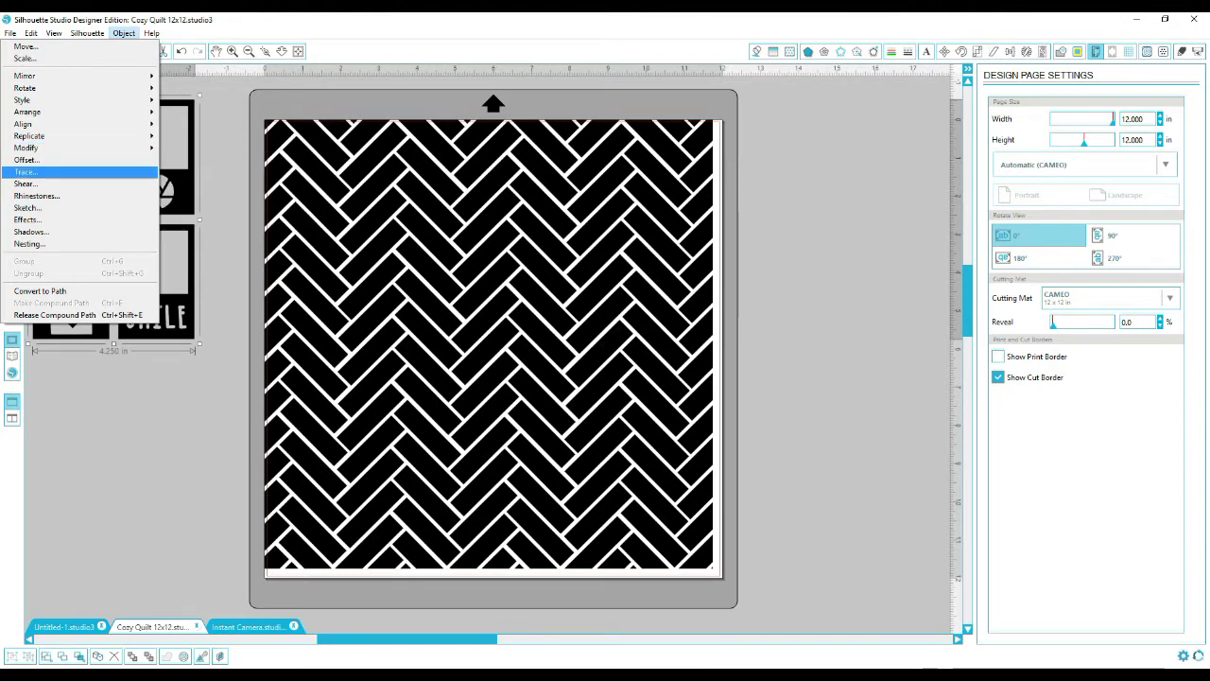
key("Return")
left_click(1040, 122)
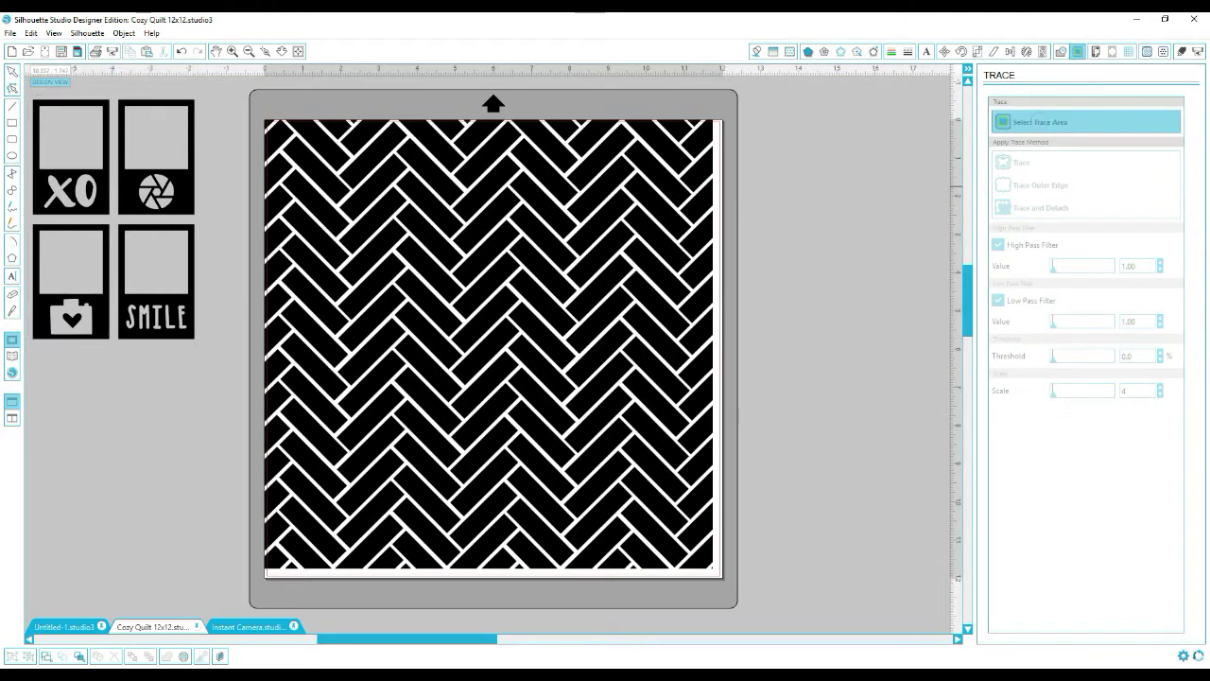
mouse_move(739, 588)
left_mouse_down()
mouse_move(250, 336)
mouse_move(36, 90)
mouse_move(51, 164)
mouse_move(31, 222)
left_mouse_up()
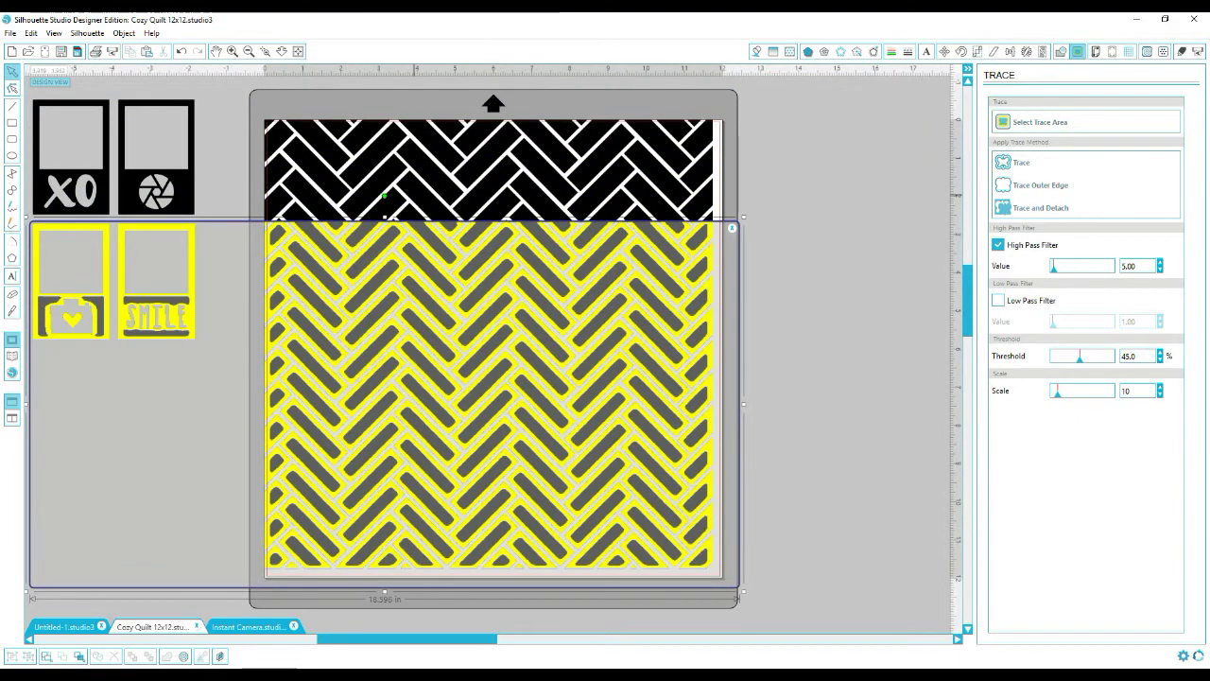
Extend the trace area upward over all frames and the whole pattern, and trace them with the high pass filter off.
left_click_drag(384, 216, 384, 91)
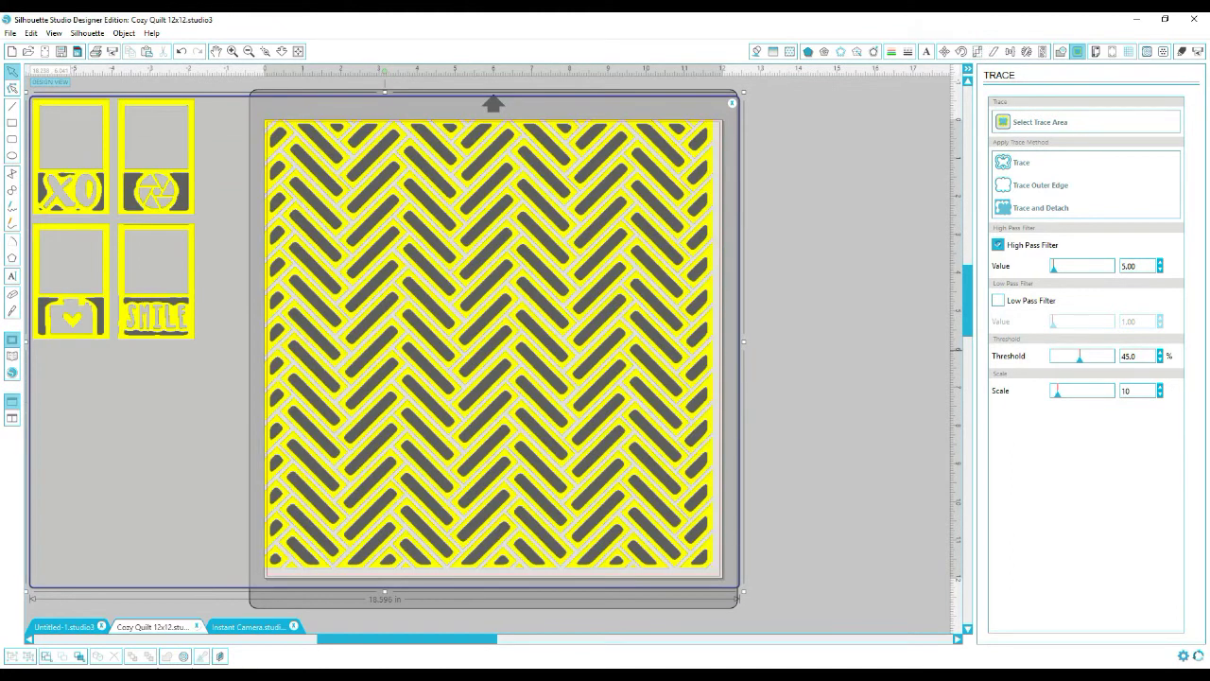
left_click(997, 244)
left_click(1021, 162)
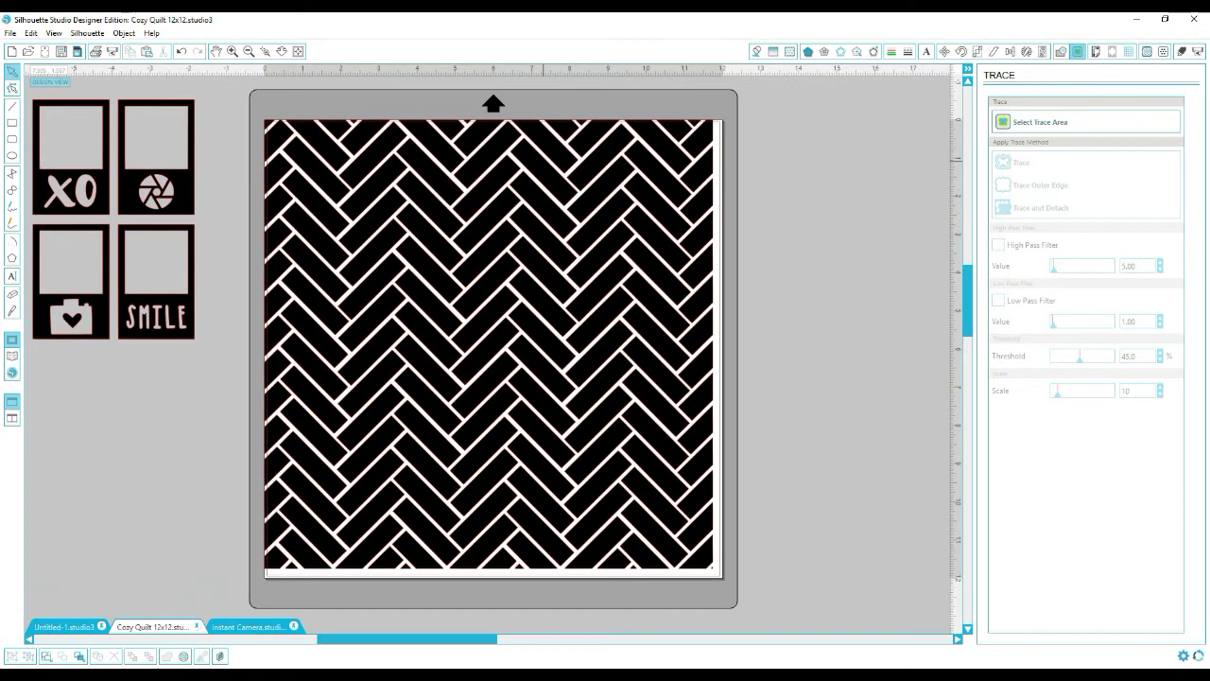
Separate the black pattern and camera frame images from their traced outlines and delete both images.
left_click_drag(543, 161, 786, 238)
key("Delete")
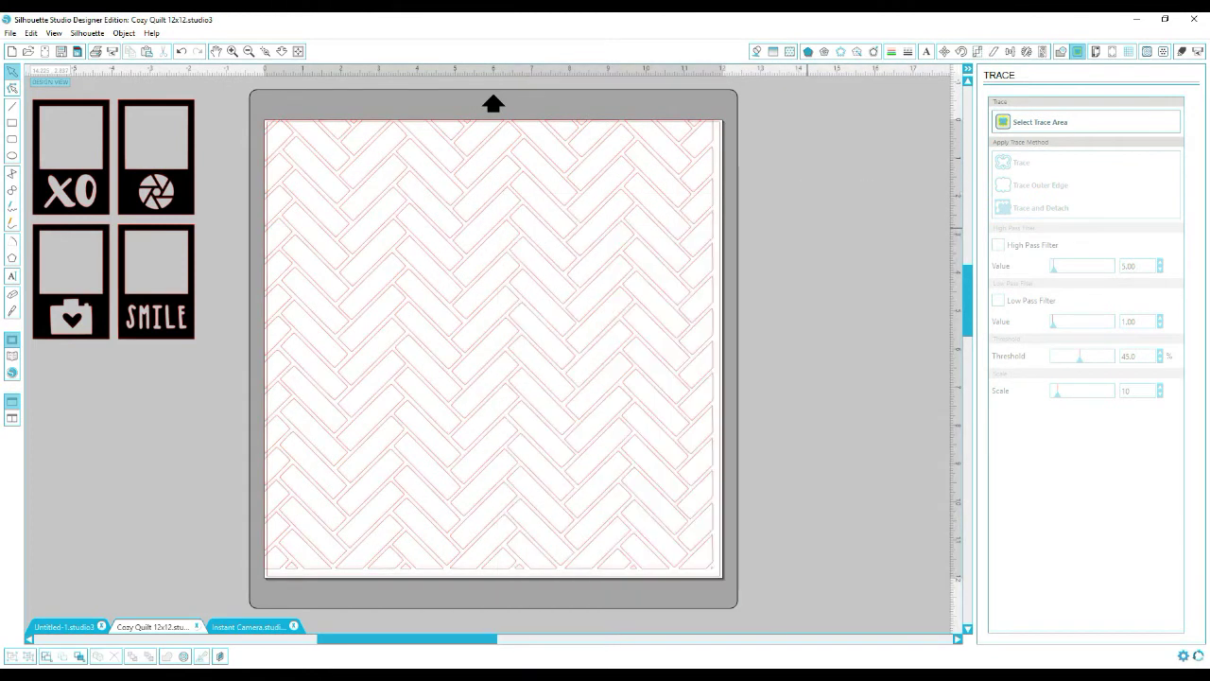
left_click_drag(114, 161, 113, 400)
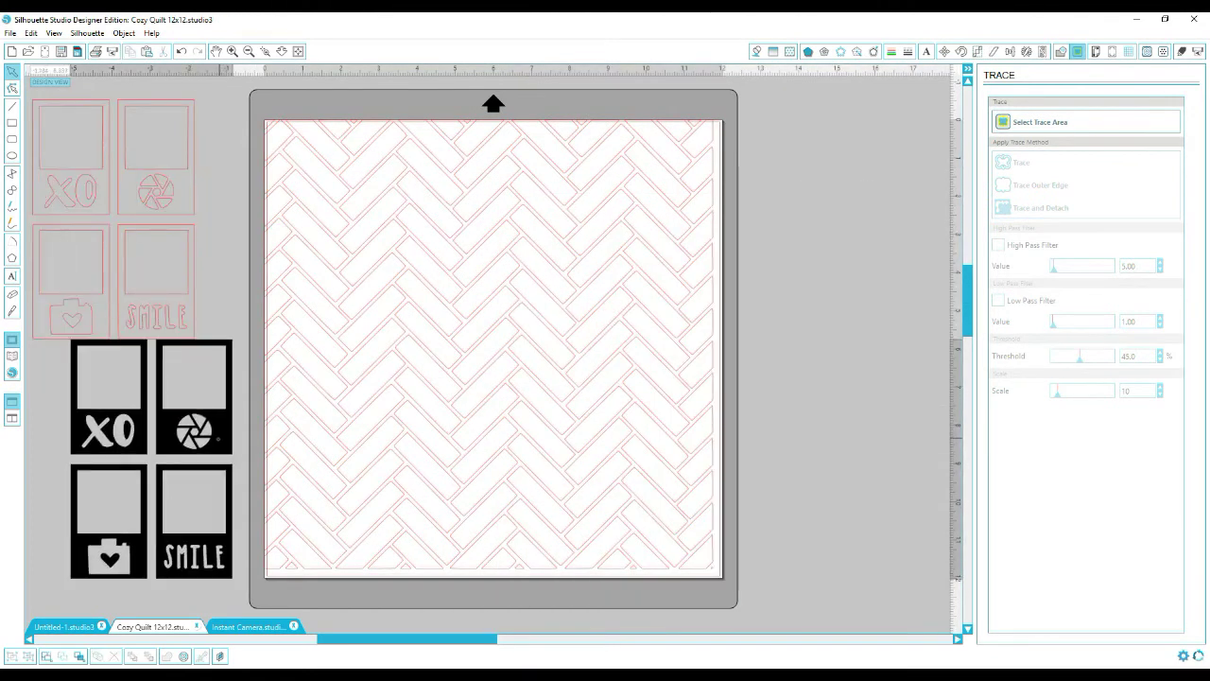
key("Delete")
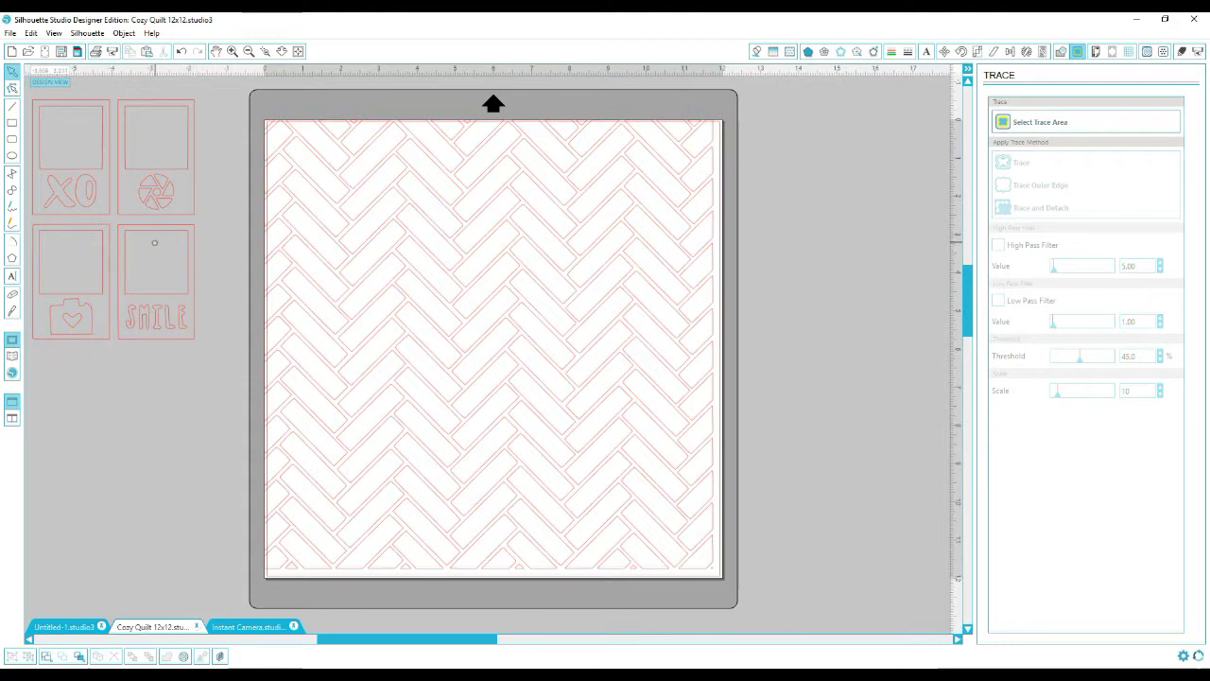
Release the compound paths of all traced outlines.
key("ctrl+a")
left_click(124, 33)
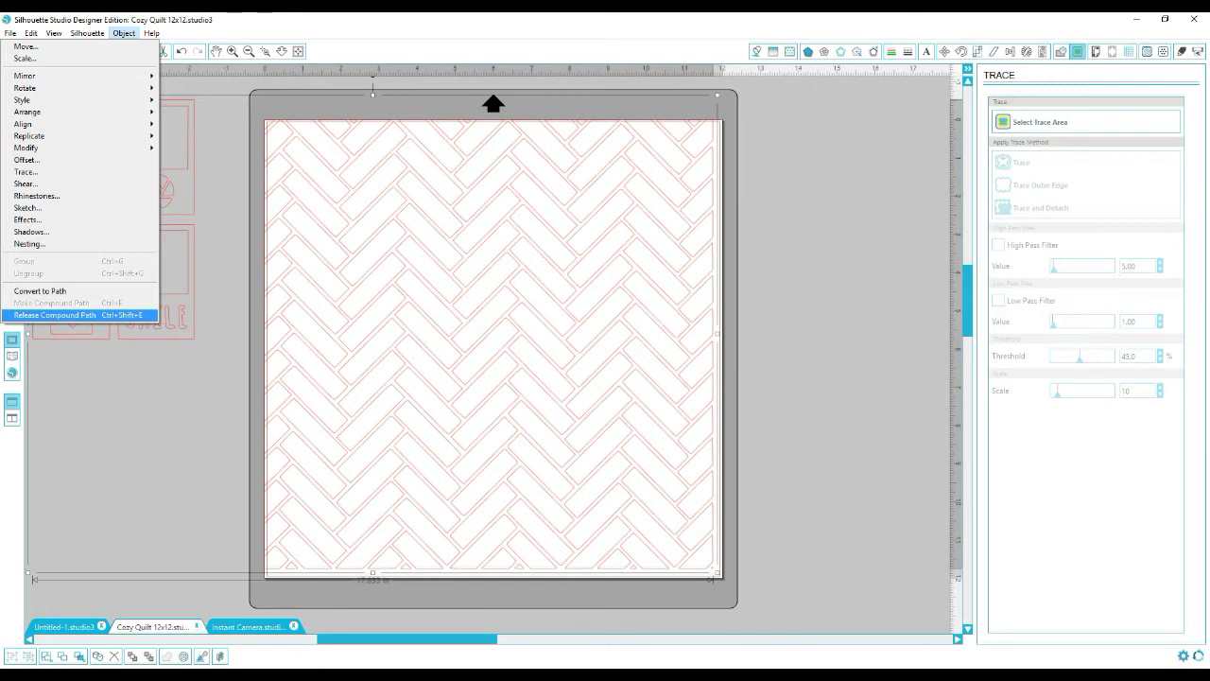
left_click(55, 314)
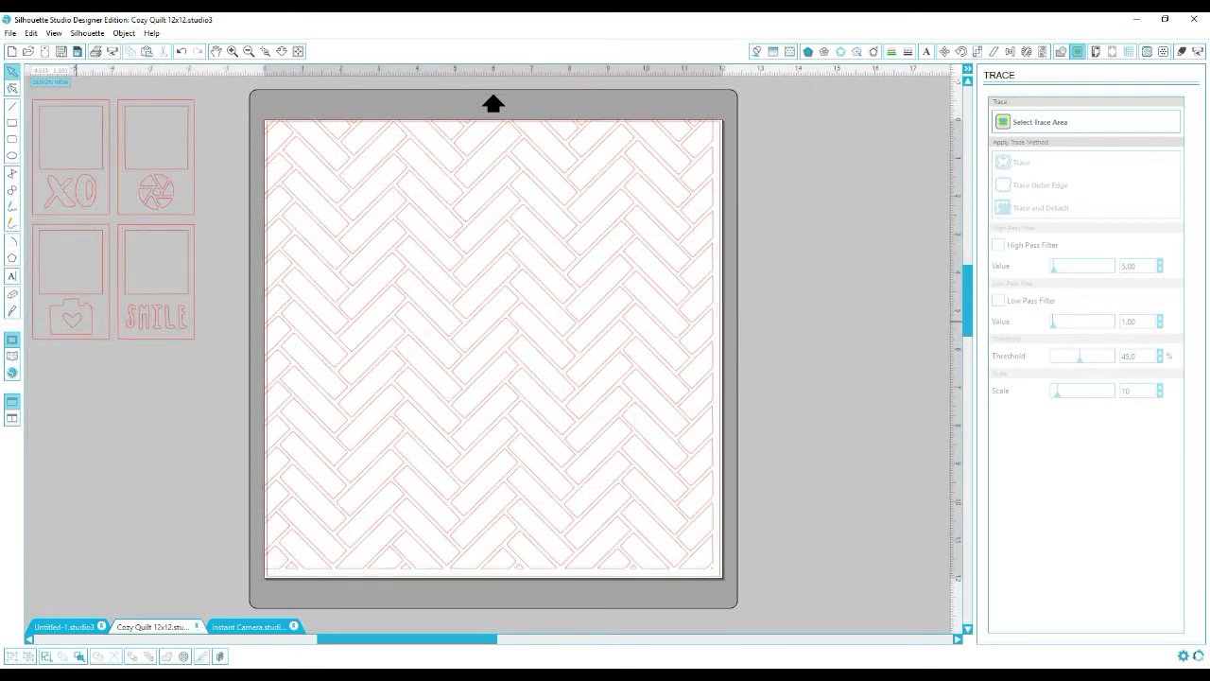
Pull the small heart out of the camera outline and enlarge it to about 3.3 in wide.
left_click_drag(71, 319, 107, 384)
left_click(107, 383)
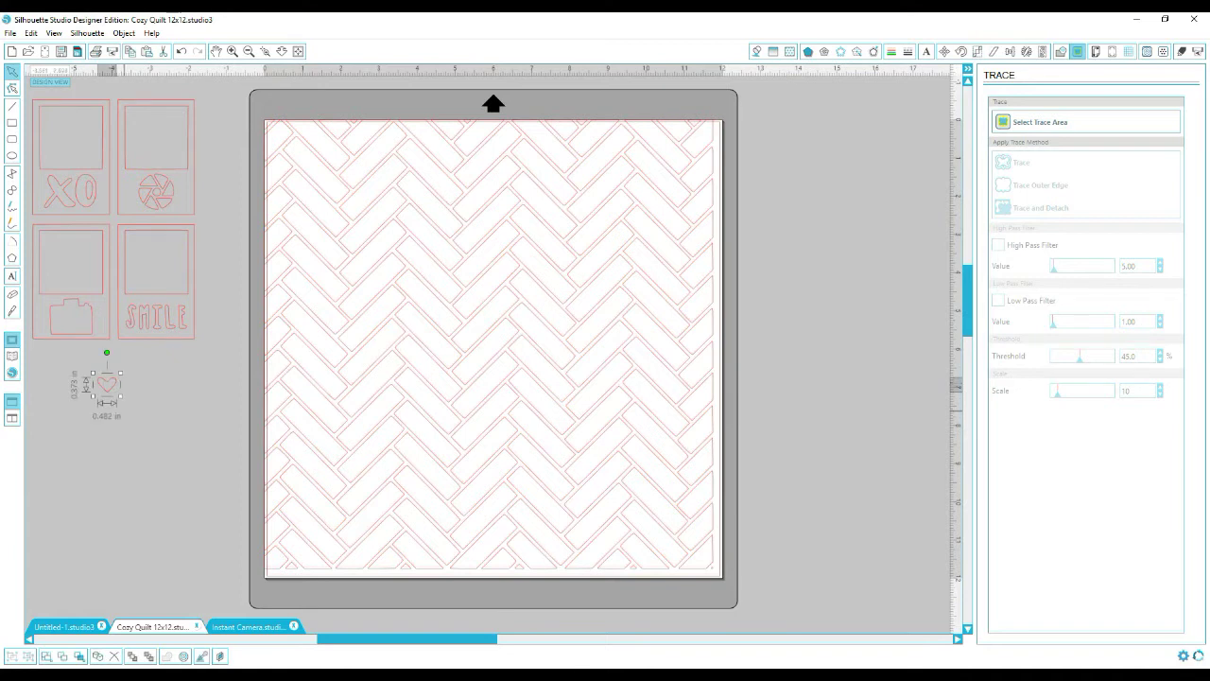
left_click_drag(121, 395, 228, 481)
Delete the remaining camera frame outlines and move the heart up into the cleared area beside the mat.
left_click_drag(207, 343, 35, 94)
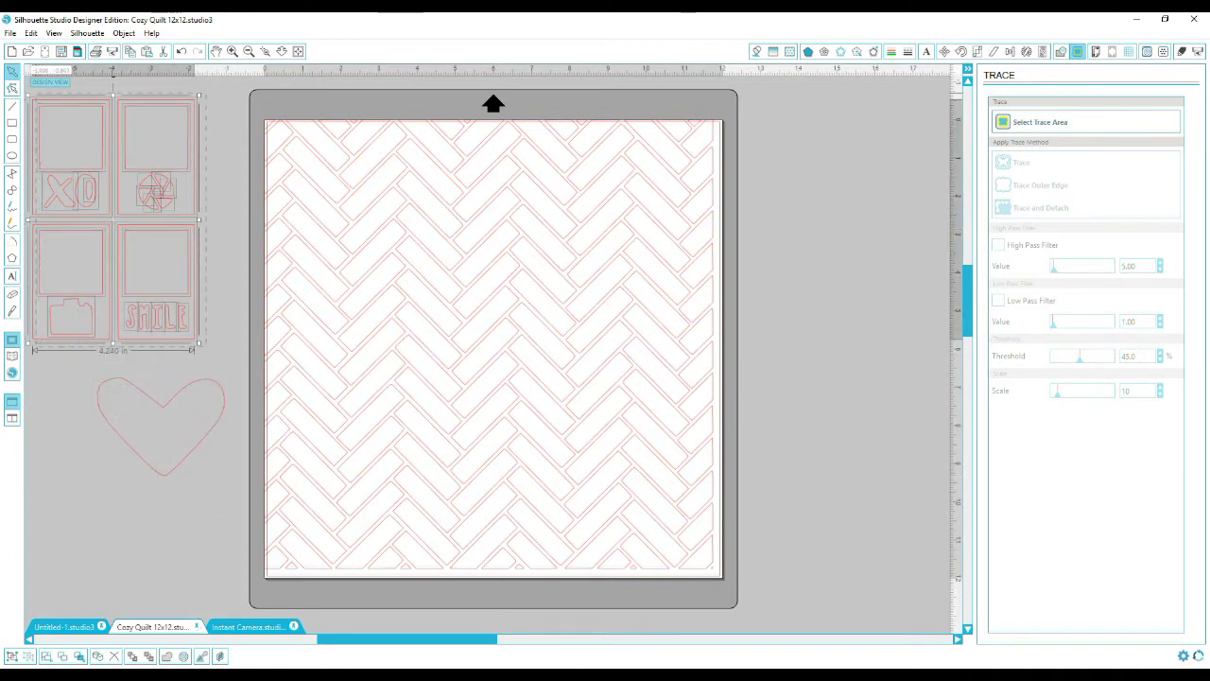
key("Delete")
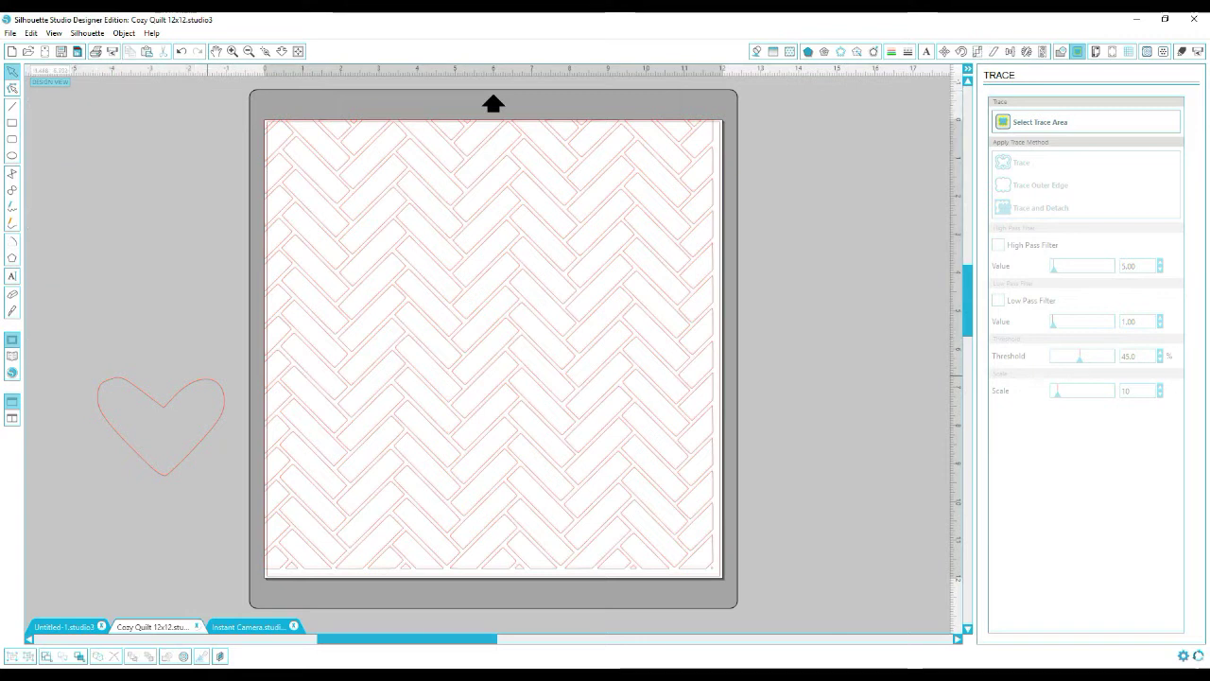
left_click_drag(204, 439, 163, 231)
left_click(181, 250)
left_click(157, 234)
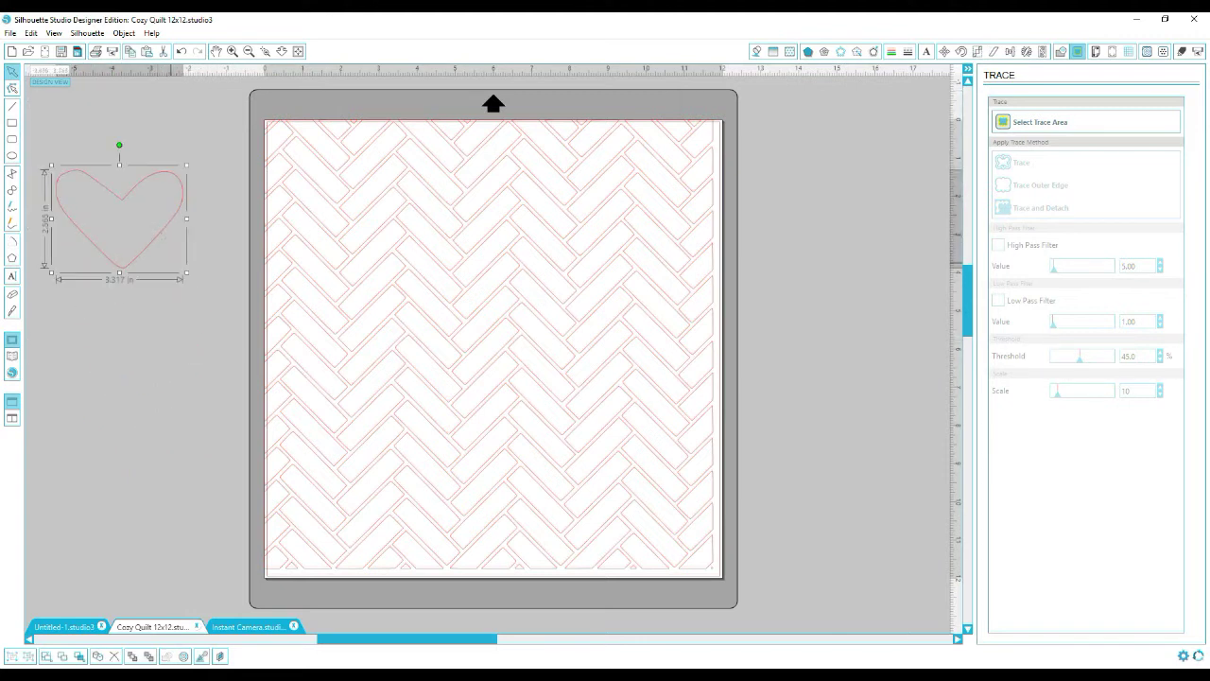
Enlarge the heart to about 9.6 in wide, try it over the herringbone pattern, and move it to the empty area right of the mat.
left_click_drag(188, 272, 425, 458)
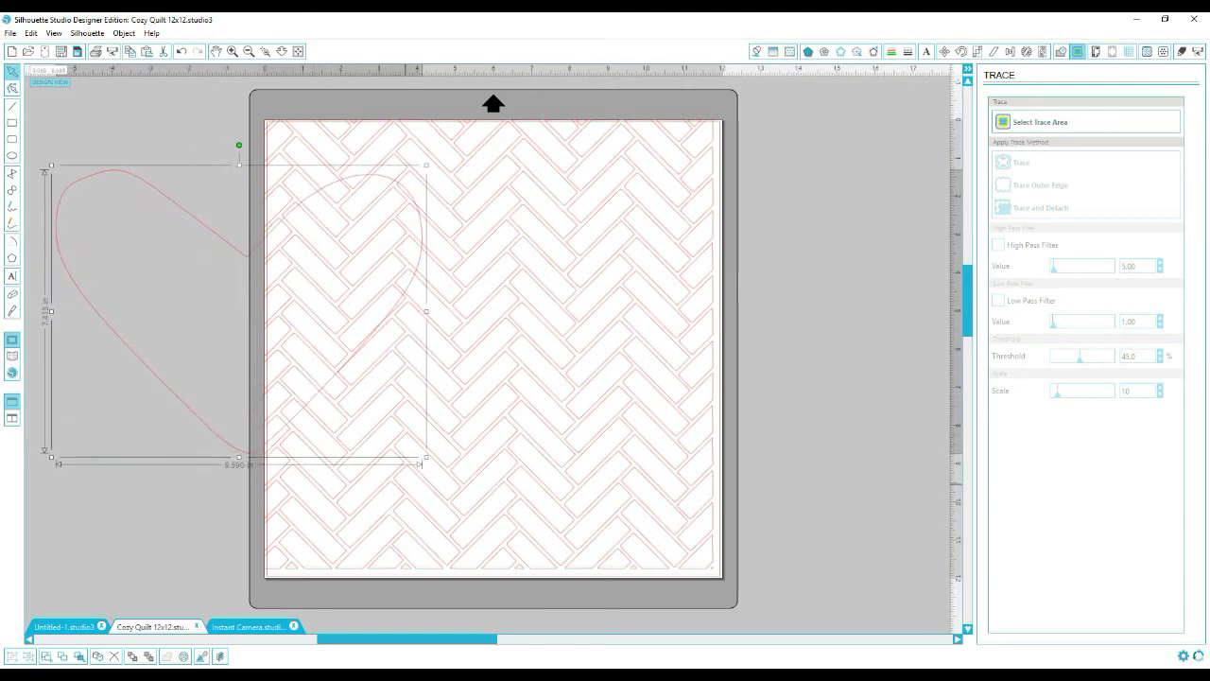
left_click_drag(190, 405, 444, 435)
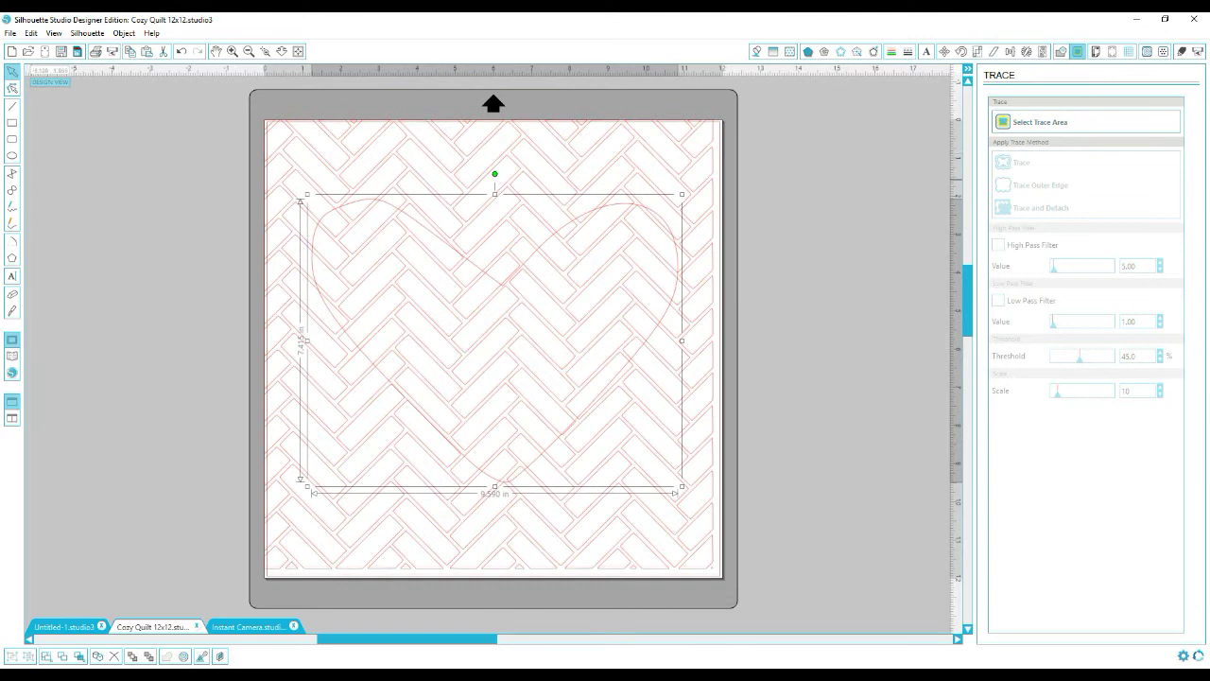
left_click_drag(376, 639, 452, 639)
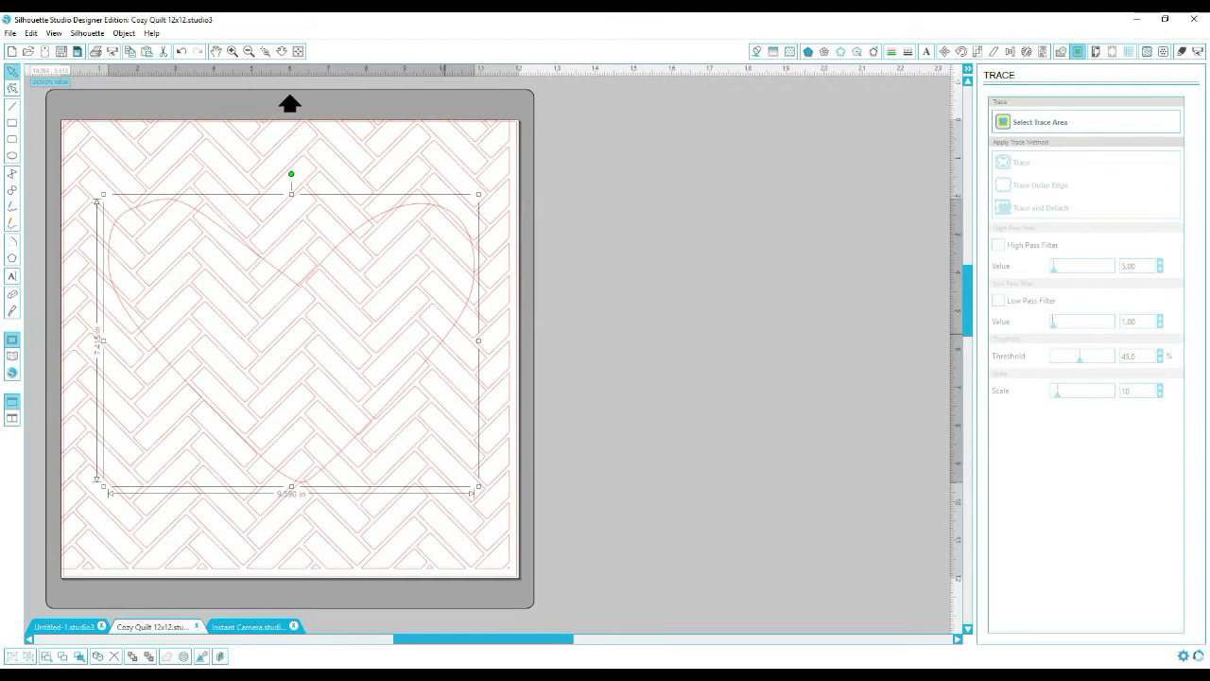
left_click_drag(291, 341, 728, 326)
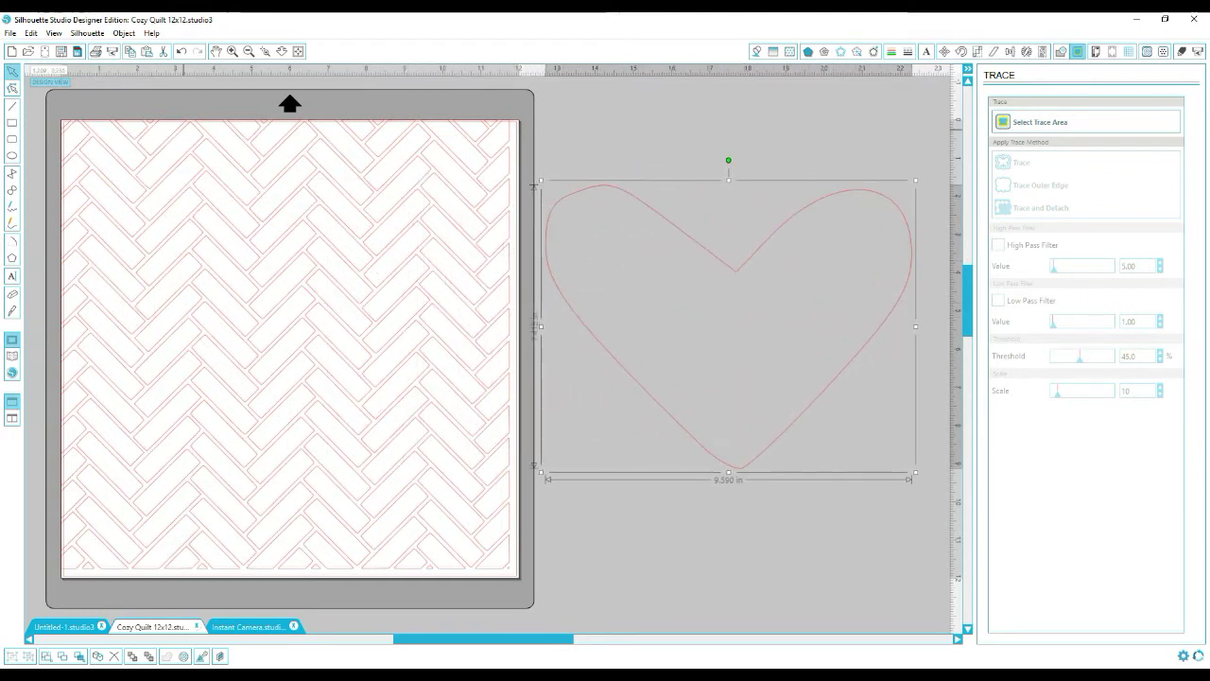
Copy and paste the large heart, and move the copy below the original.
left_click(31, 33)
left_click(34, 93)
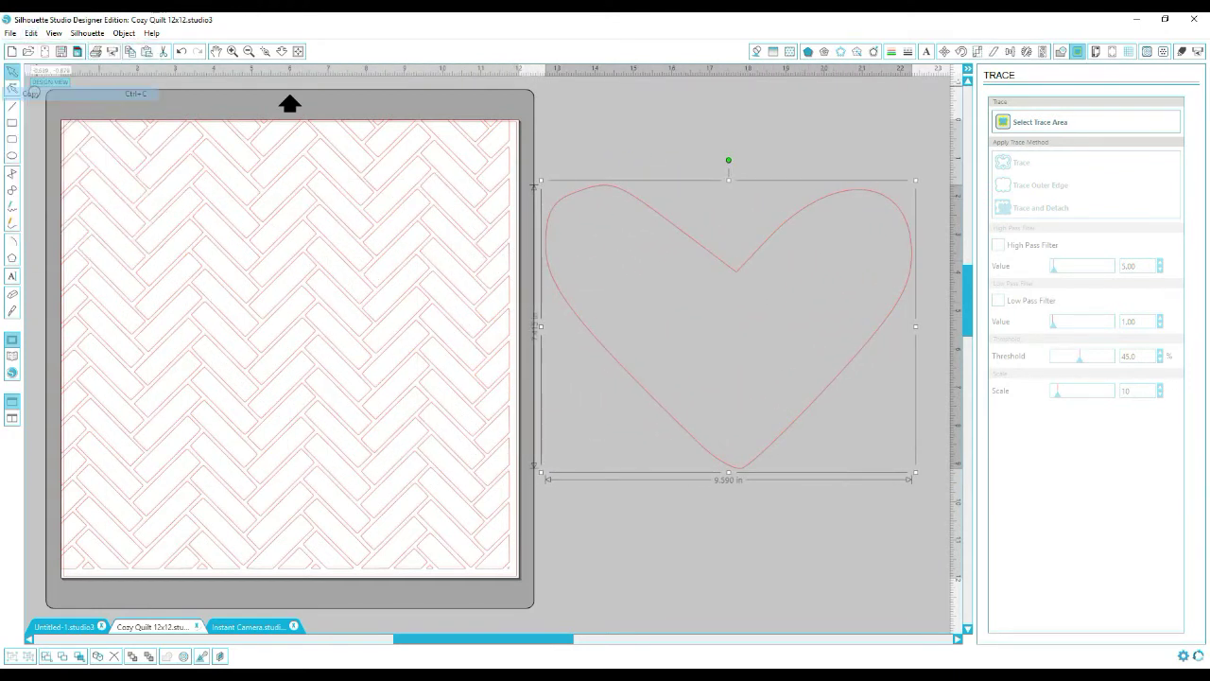
left_click(31, 33)
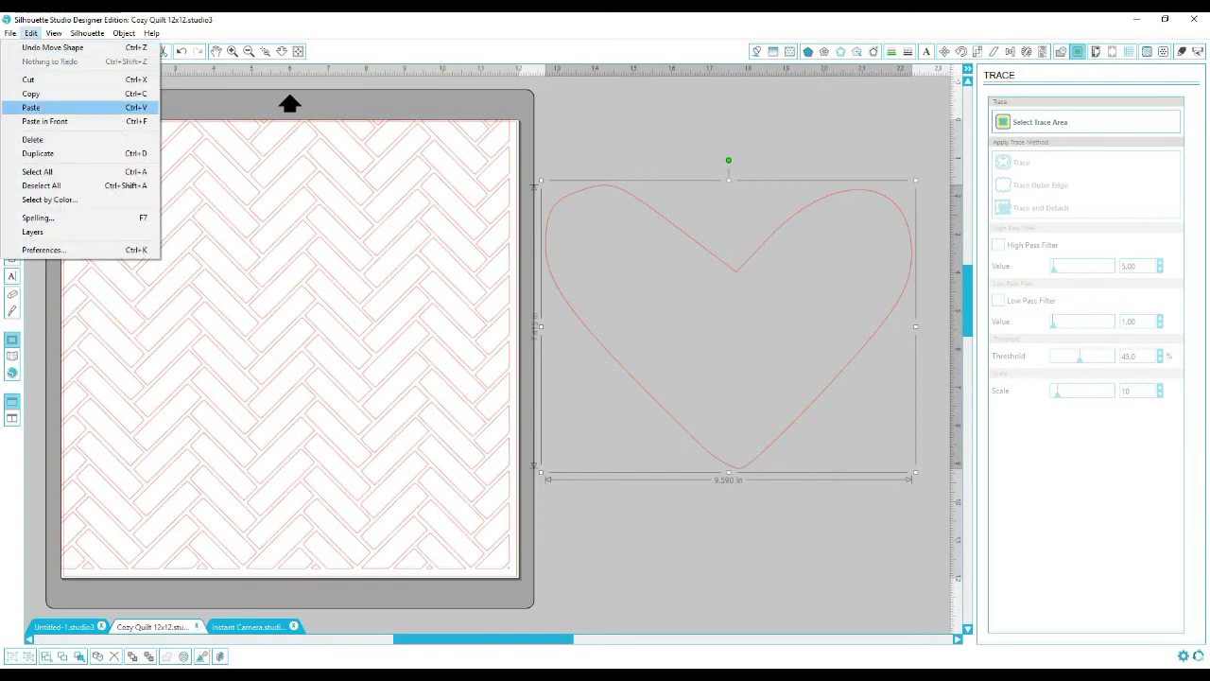
left_click(33, 107)
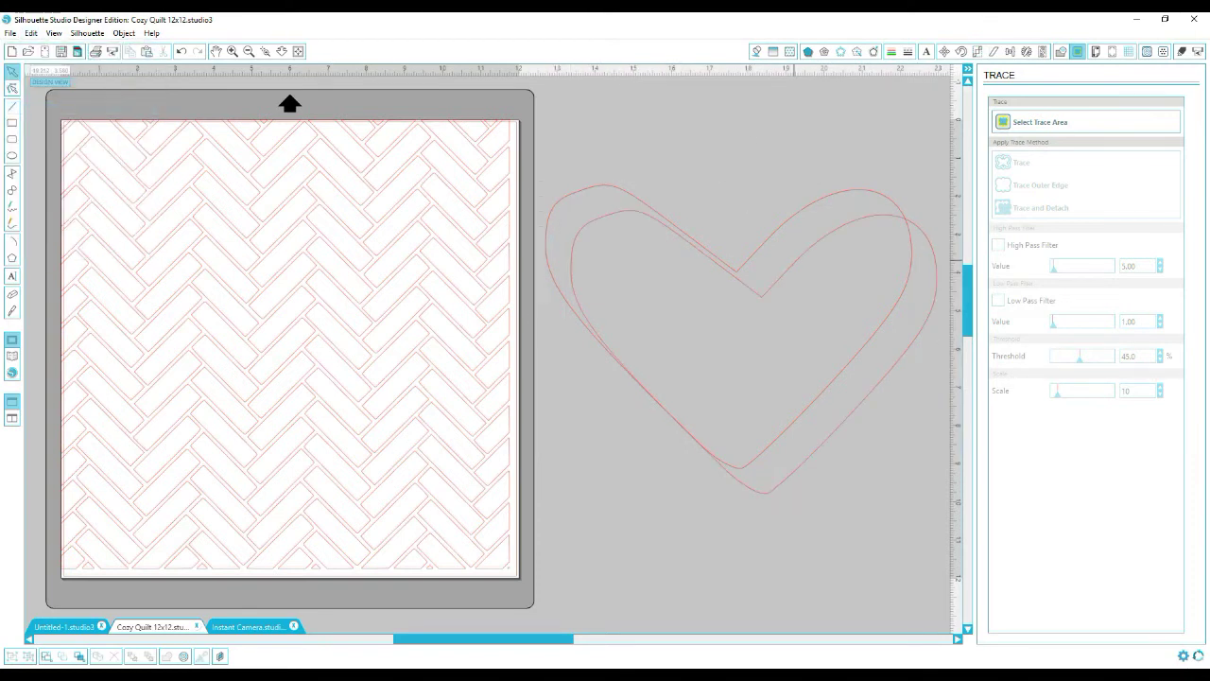
left_click_drag(794, 260, 771, 341)
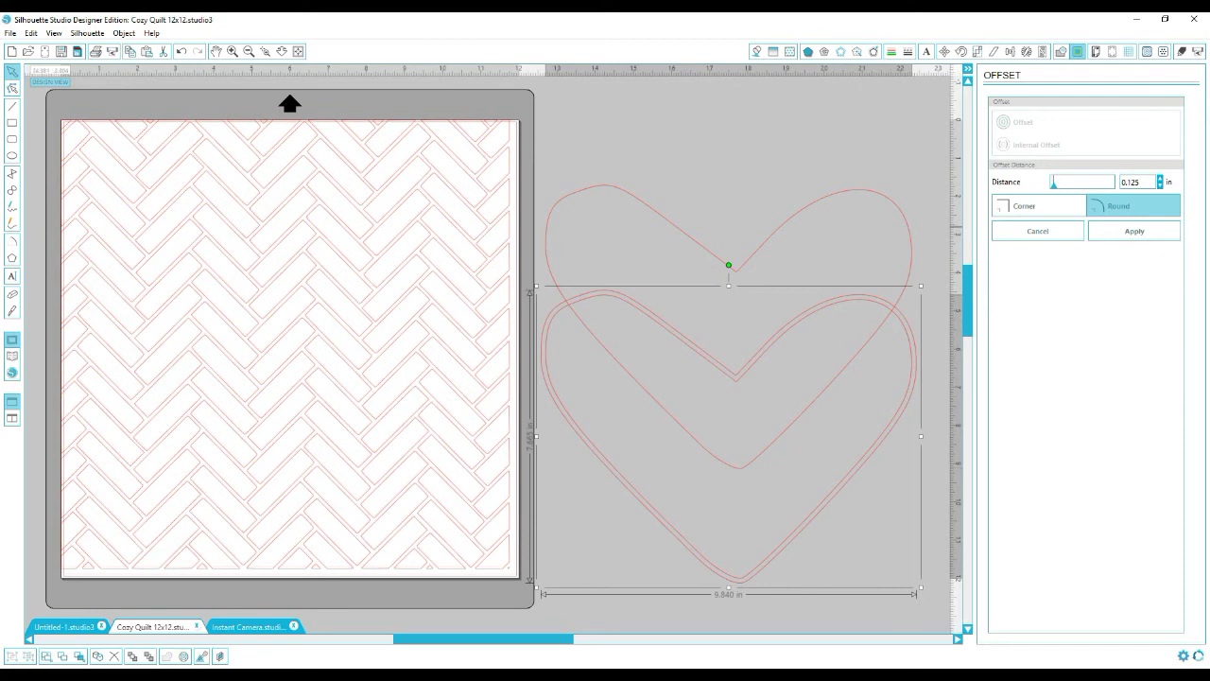
Offset the lower heart outward by 0.225 in with rounded corners.
double_click(1133, 182)
type("225")
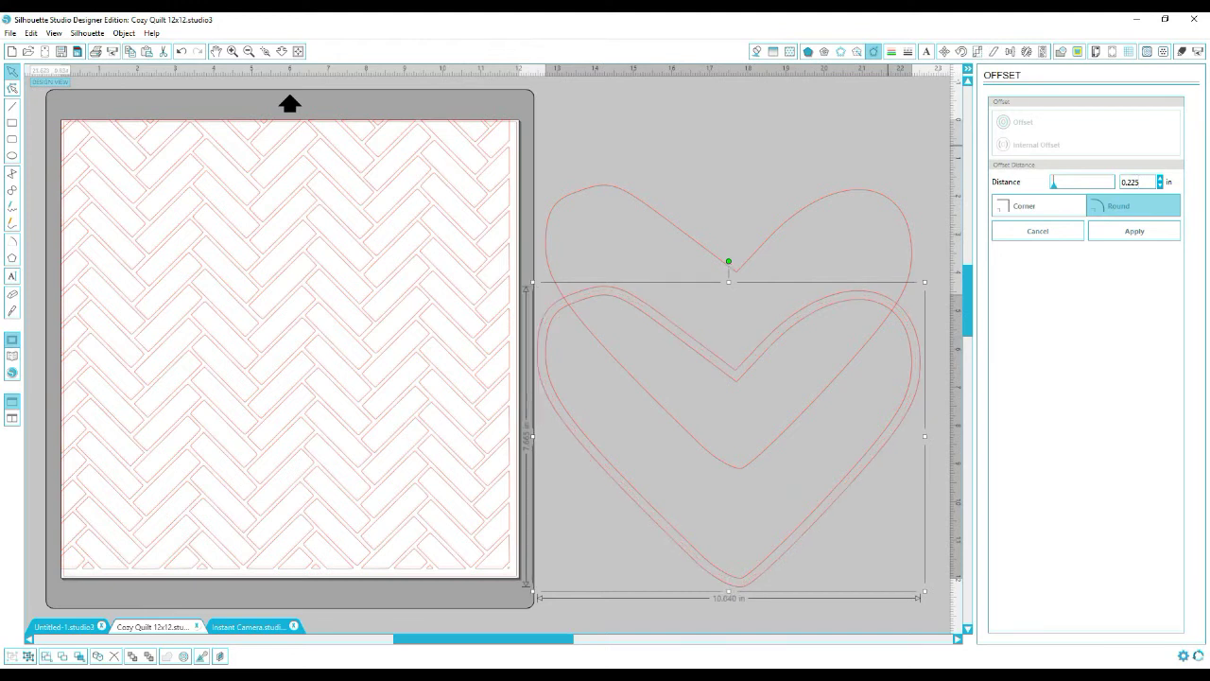
left_click(883, 136)
Delete the heart inside the offset outline and move the outline up to sit evenly around the original heart.
left_click(857, 299)
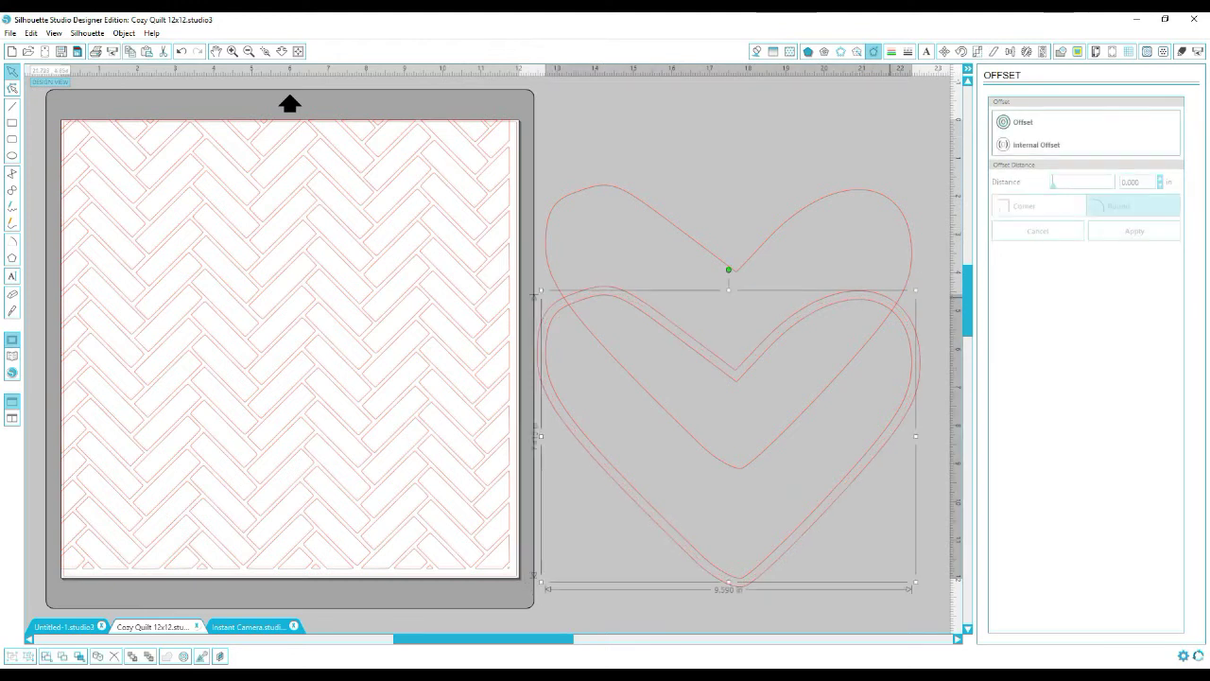
key("Delete")
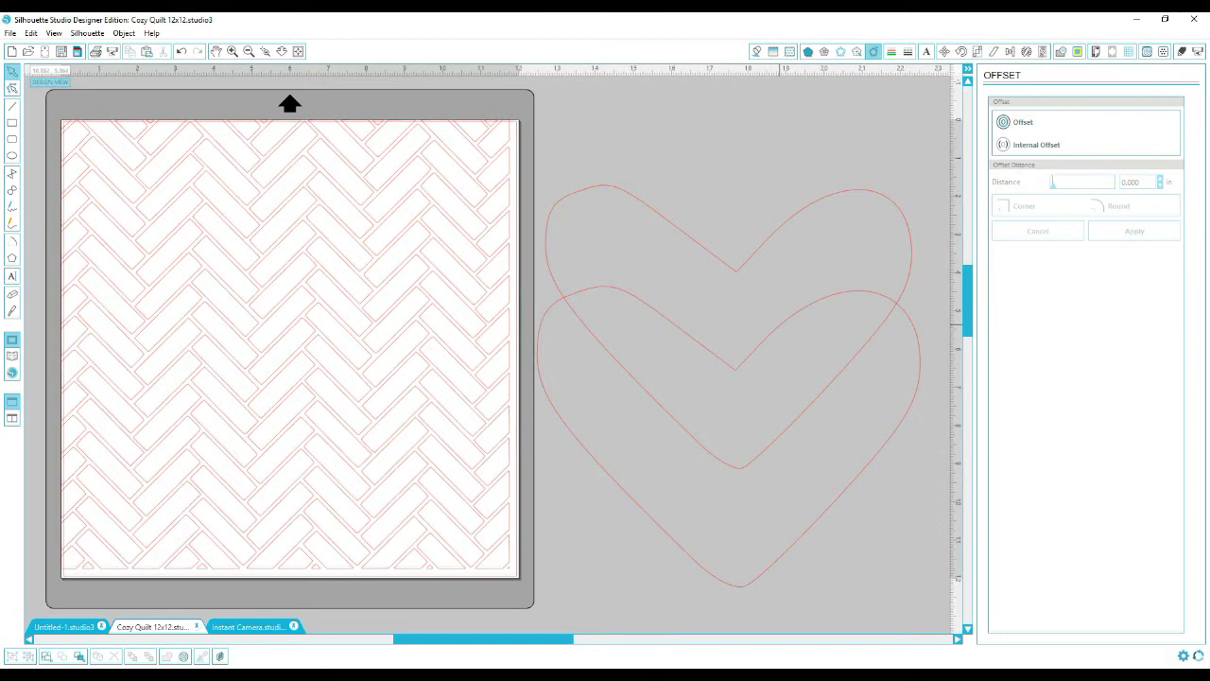
left_click_drag(780, 324, 781, 215)
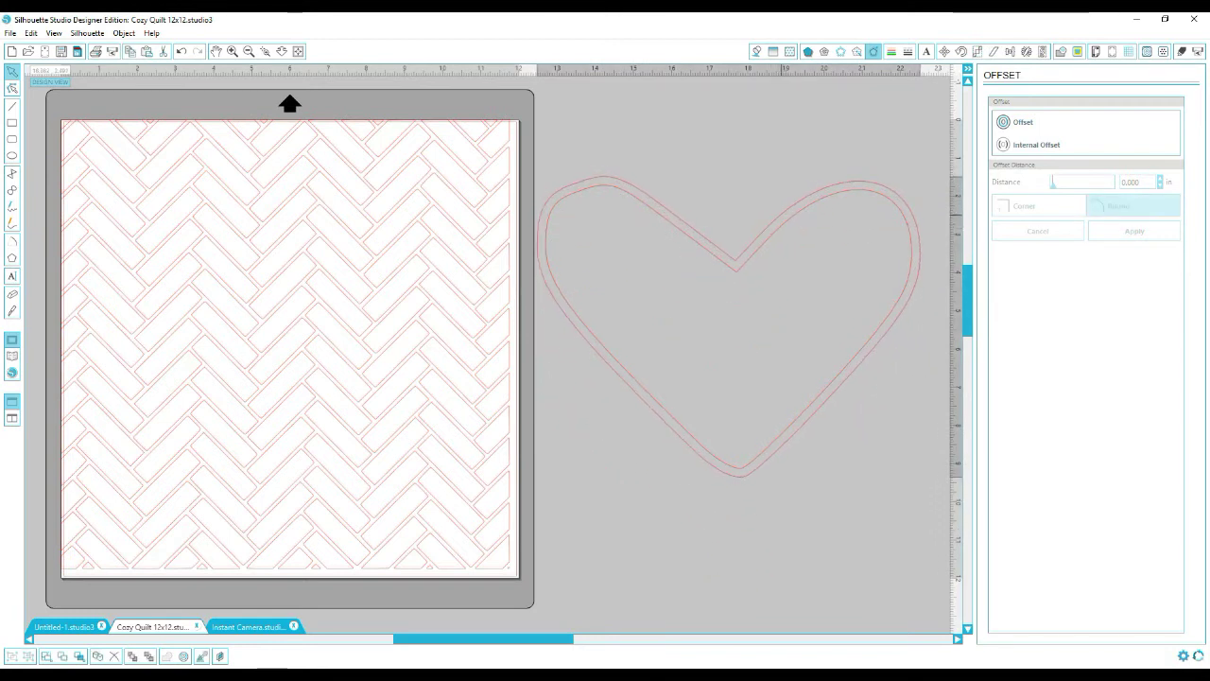
left_click(893, 502)
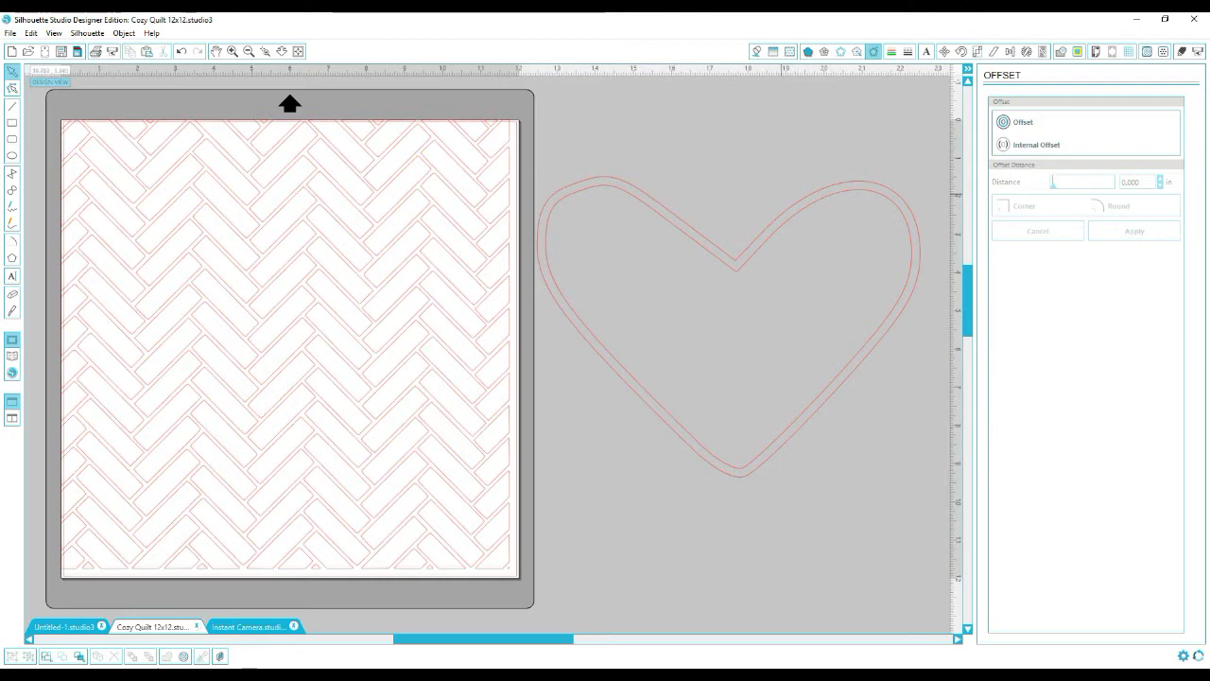
Try the smaller heart over the herringbone pattern, and move it back to the empty area beside the mat.
left_click_drag(785, 221, 347, 232)
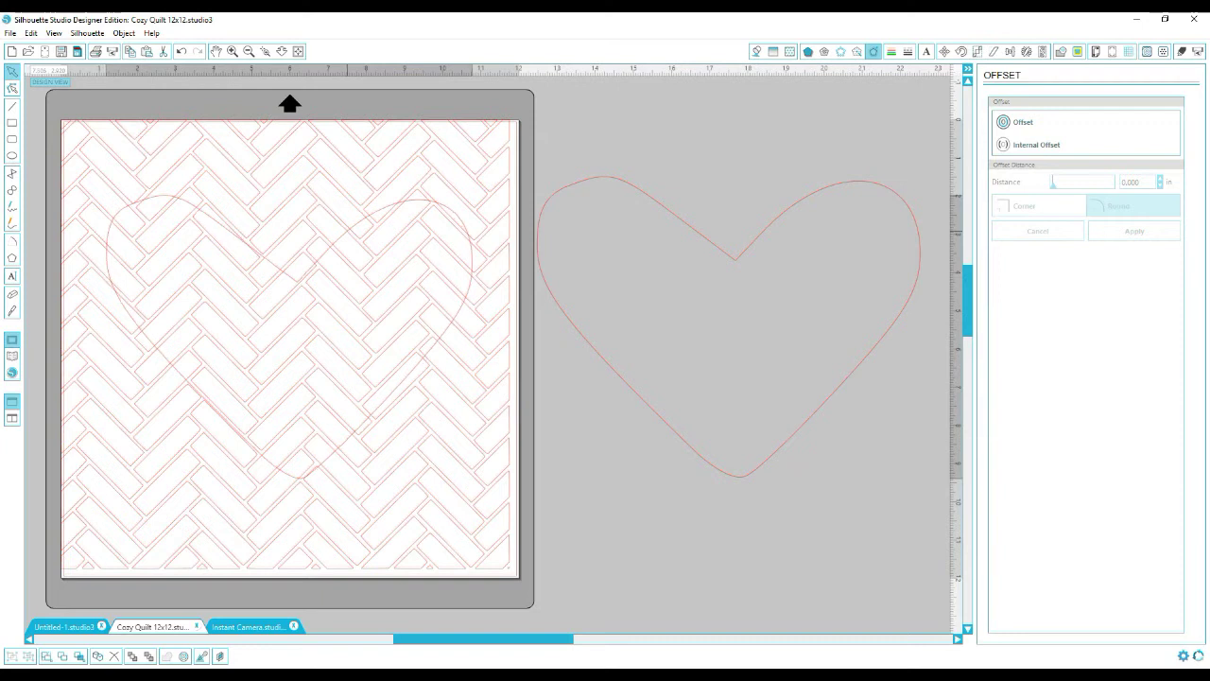
left_click(346, 231)
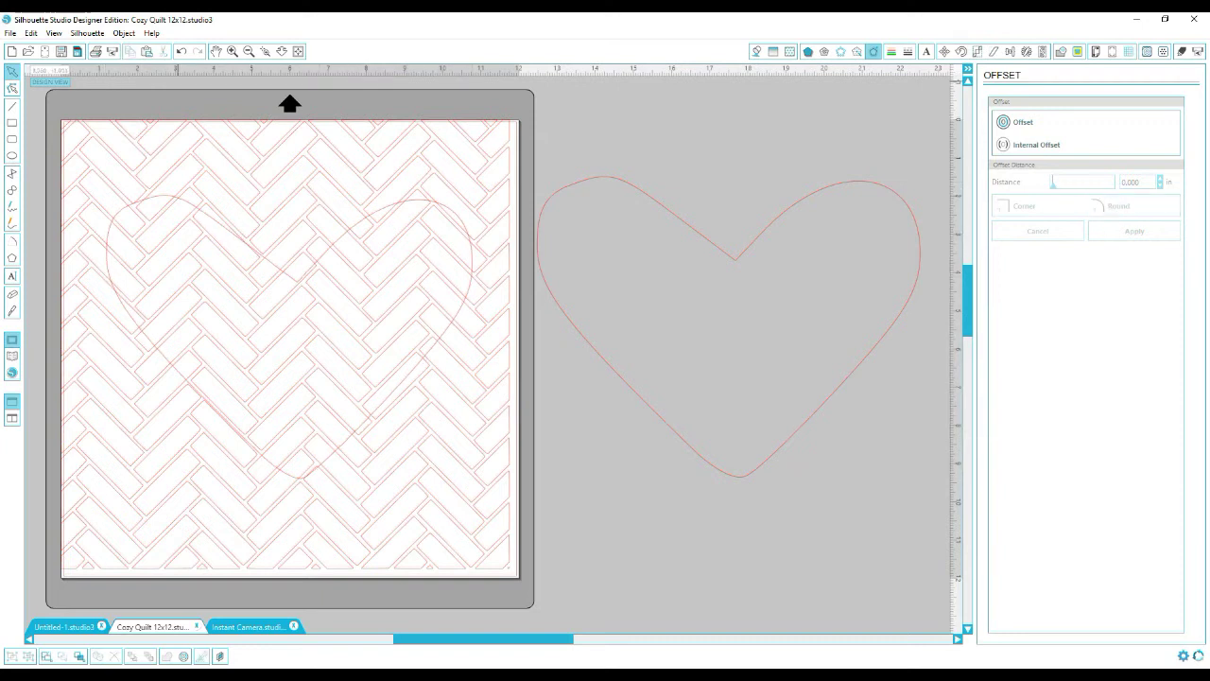
left_click_drag(176, 81, 240, 260)
left_click(121, 92)
left_click_drag(154, 197, 637, 115)
Select all the herringbone pieces on the mat and group them into one object.
left_click(123, 101)
left_click_drag(52, 111, 517, 575)
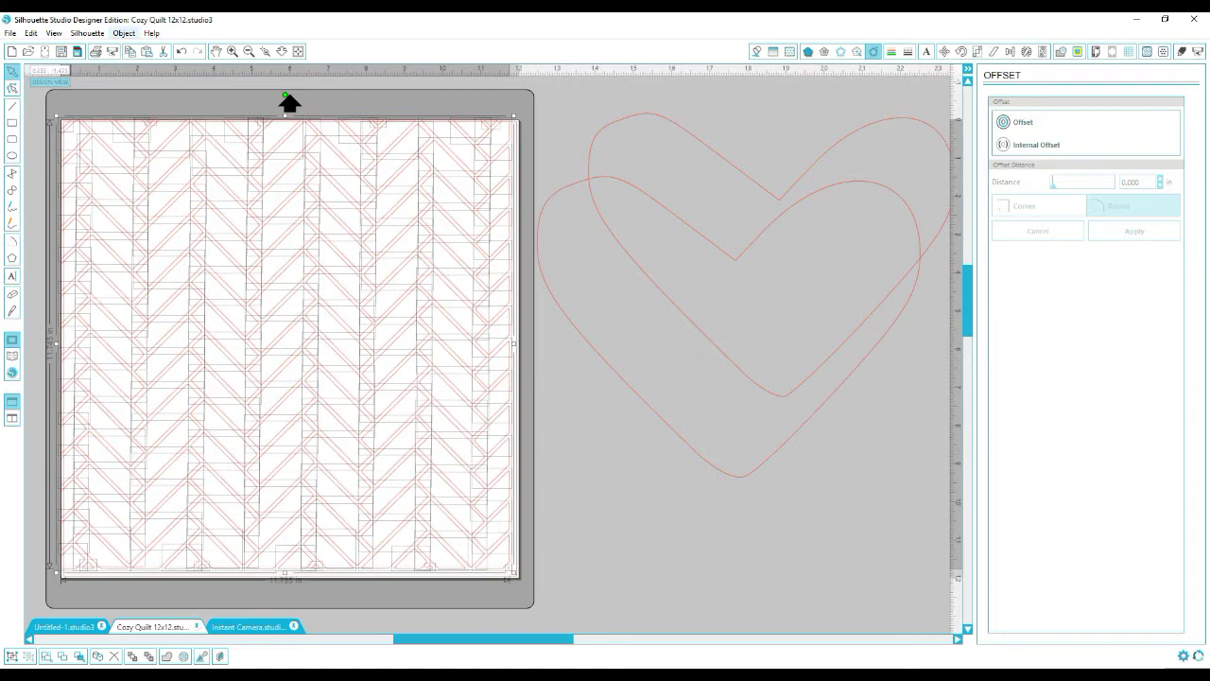
left_click(124, 33)
left_click(67, 261)
left_click(558, 113)
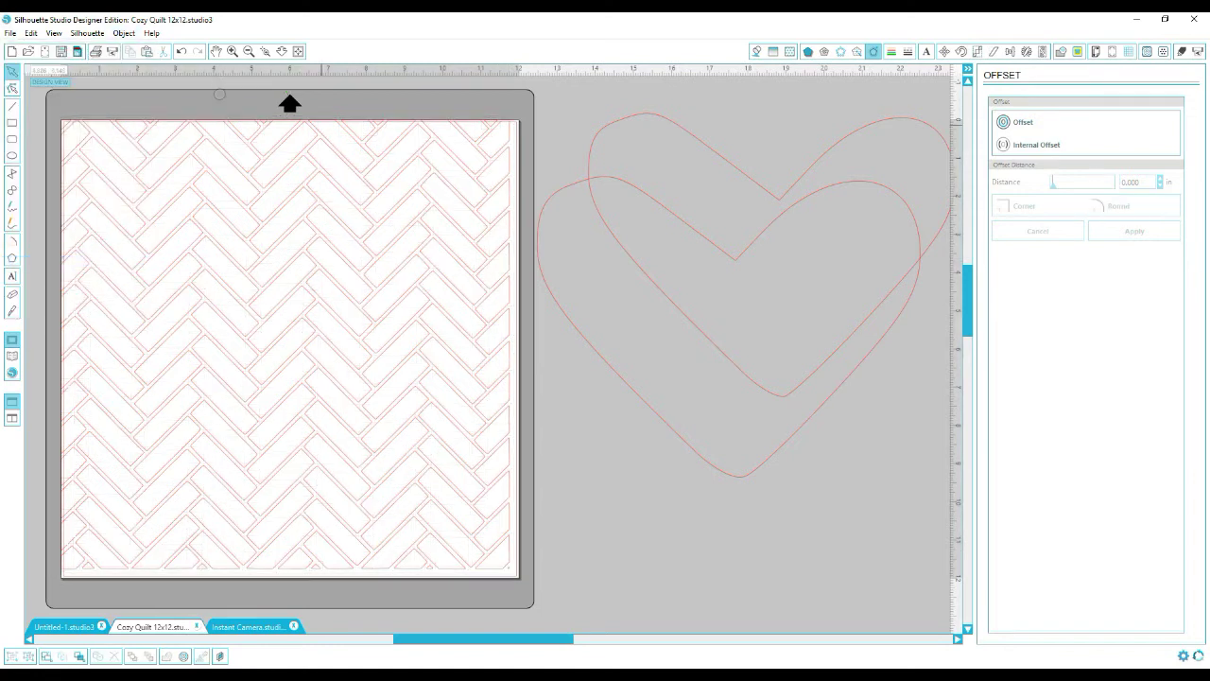
Place the smaller heart over the grouped herringbone pattern and crop the pattern to the heart shape.
left_click_drag(662, 116, 180, 207)
left_click_drag(224, 260, 229, 256)
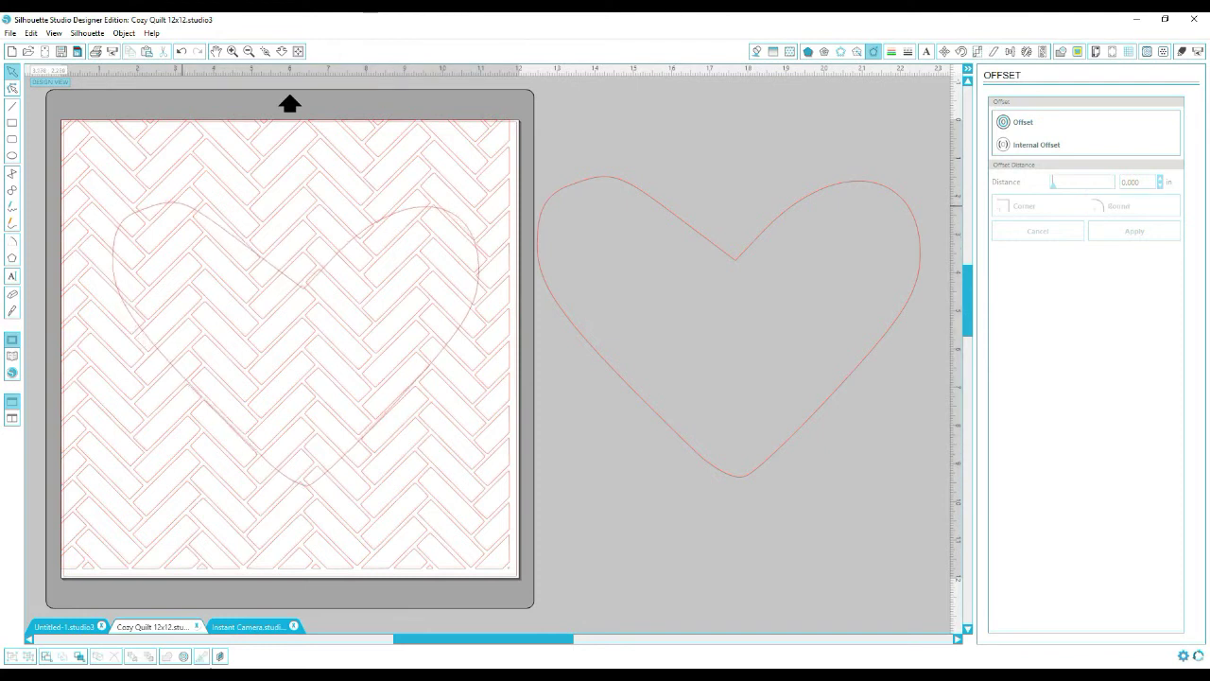
left_click_drag(164, 104, 197, 254)
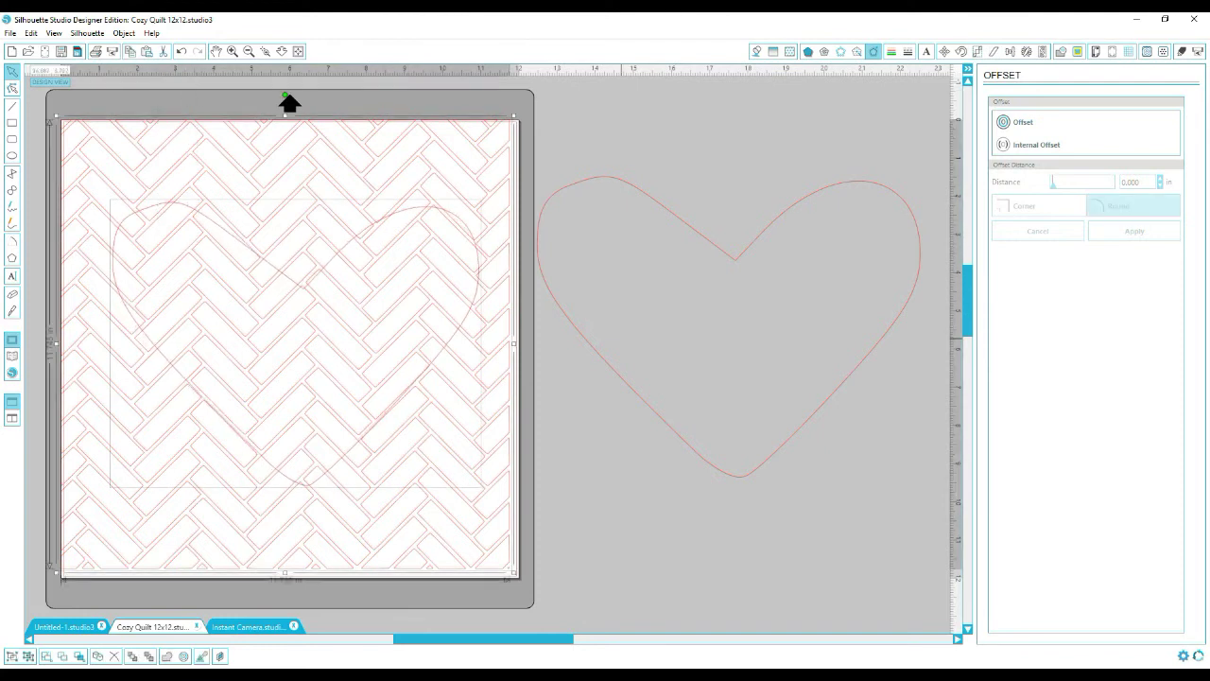
left_click(1060, 51)
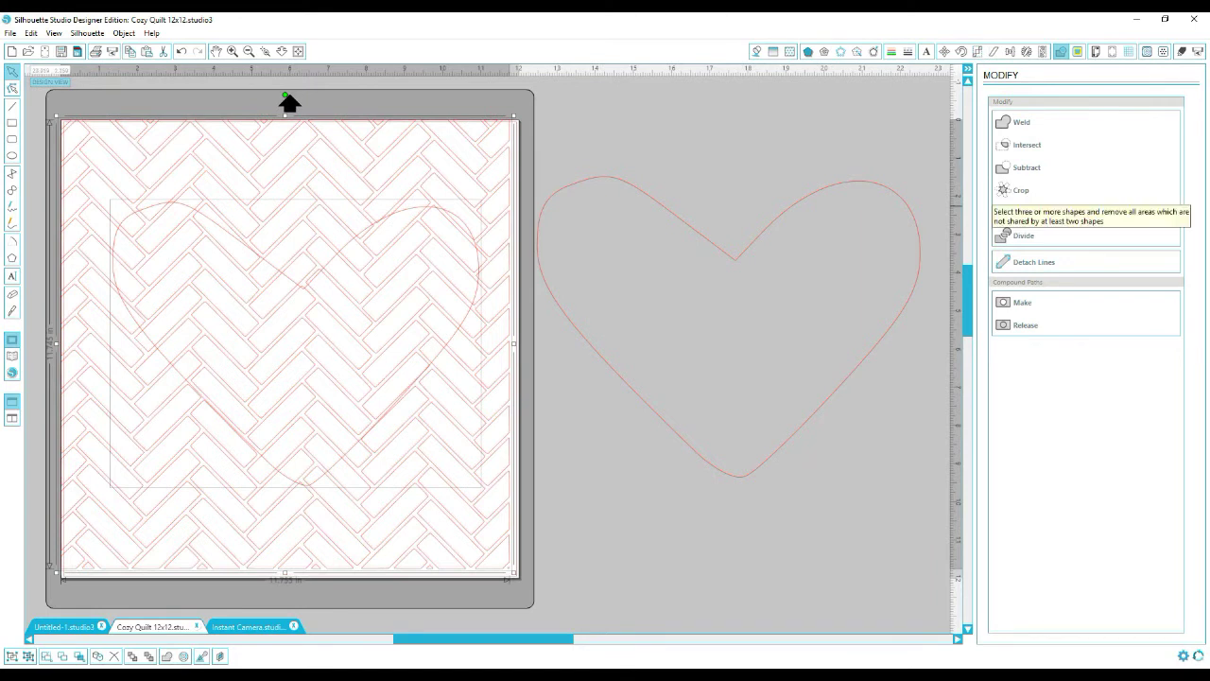
left_click(1020, 190)
left_click(719, 130)
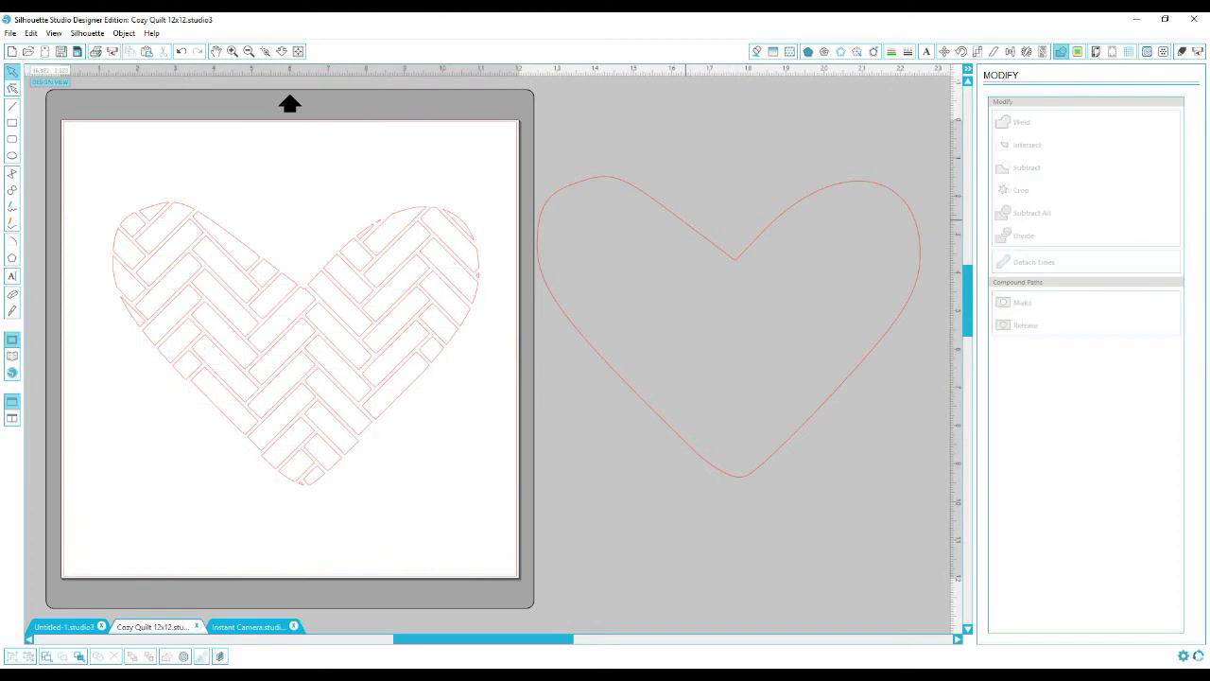
Move the larger heart outline around the cropped herringbone heart and group all the pieces.
left_click_drag(687, 221, 253, 238)
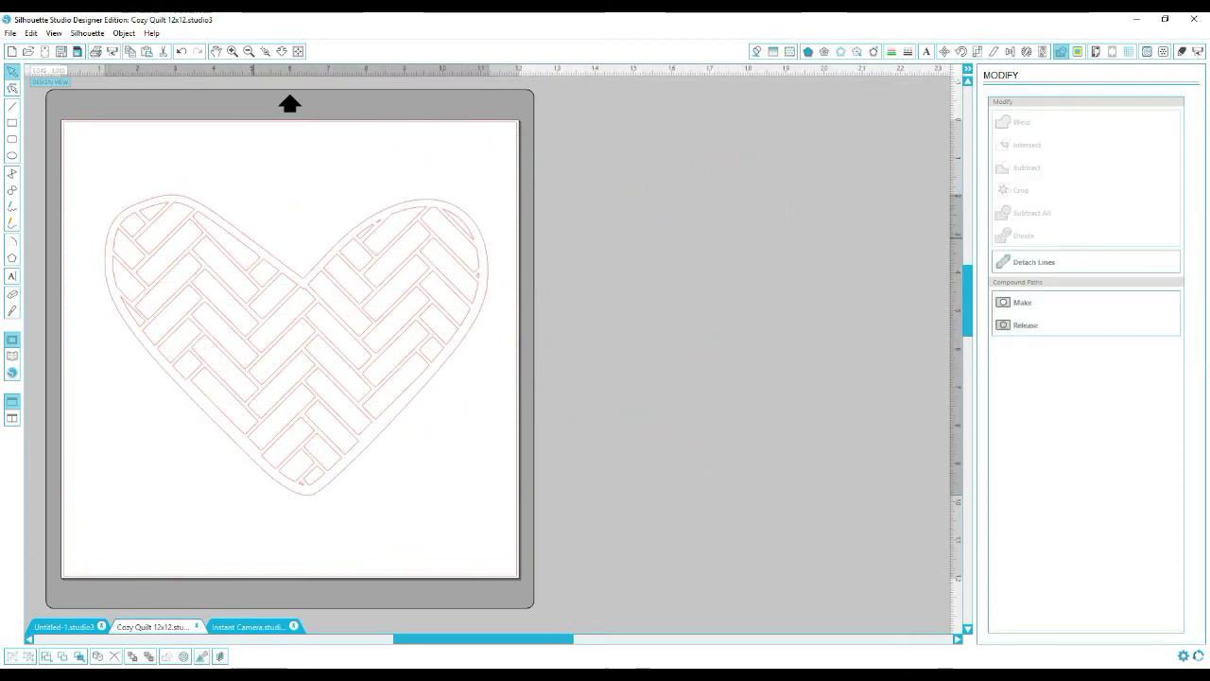
left_click(253, 245)
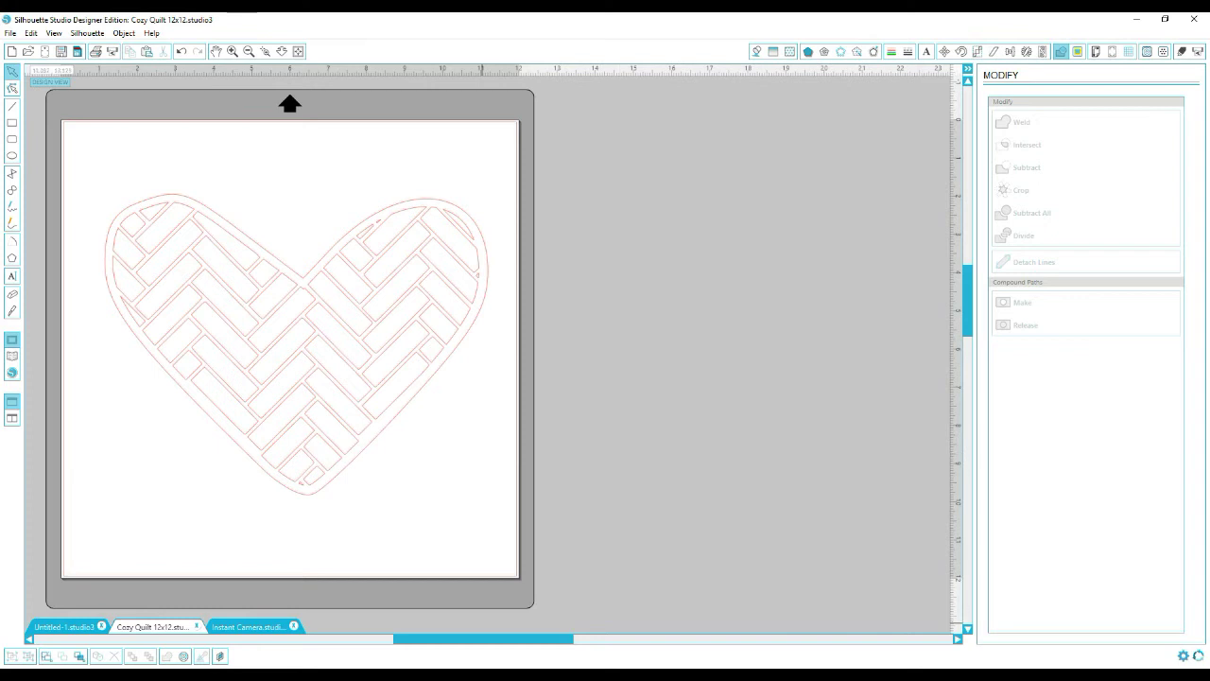
left_click_drag(473, 640, 419, 639)
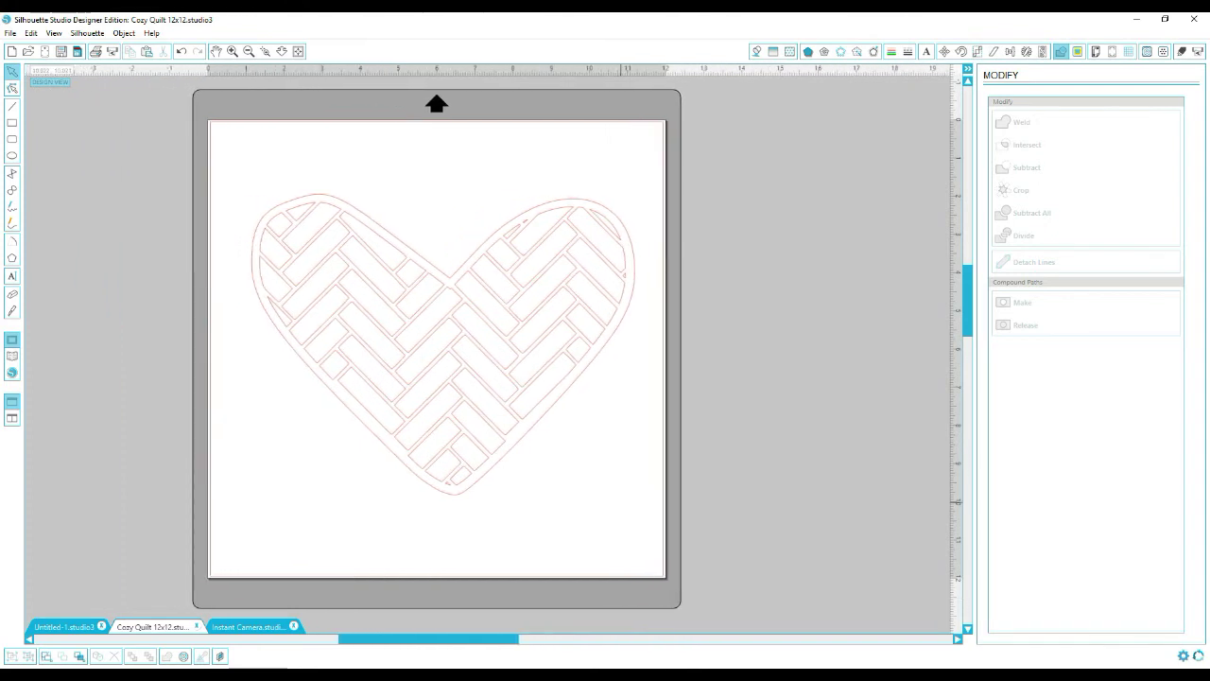
key("ctrl+a")
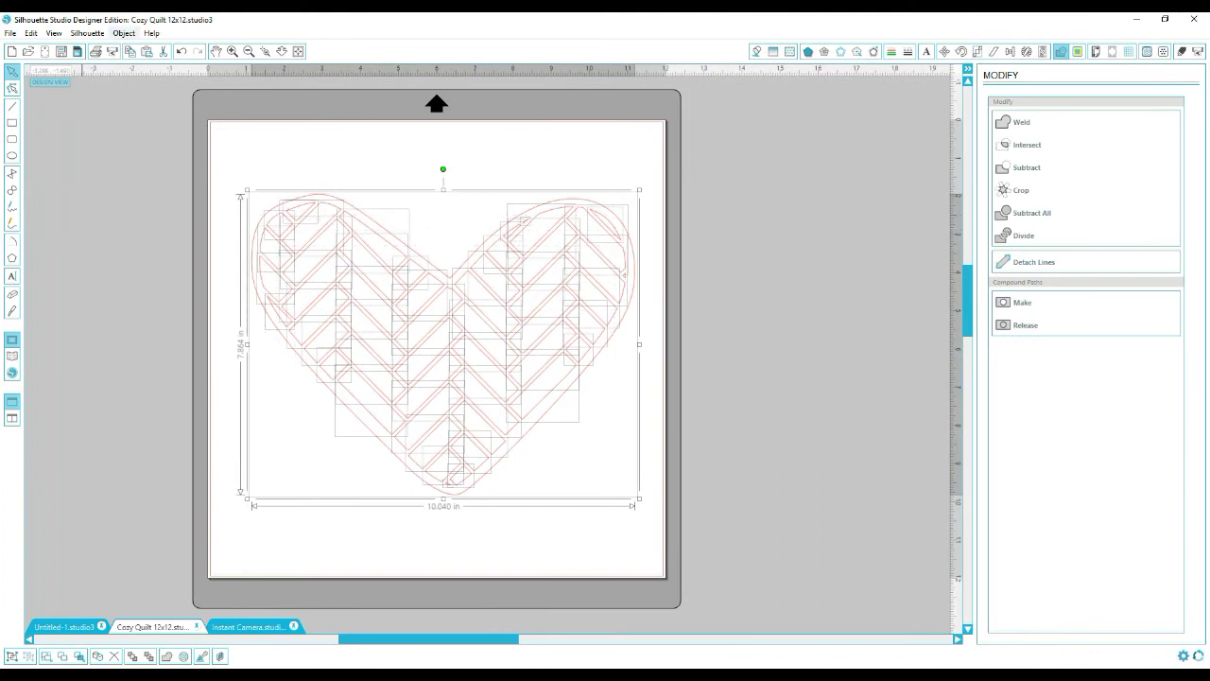
left_click(124, 34)
left_click(81, 262)
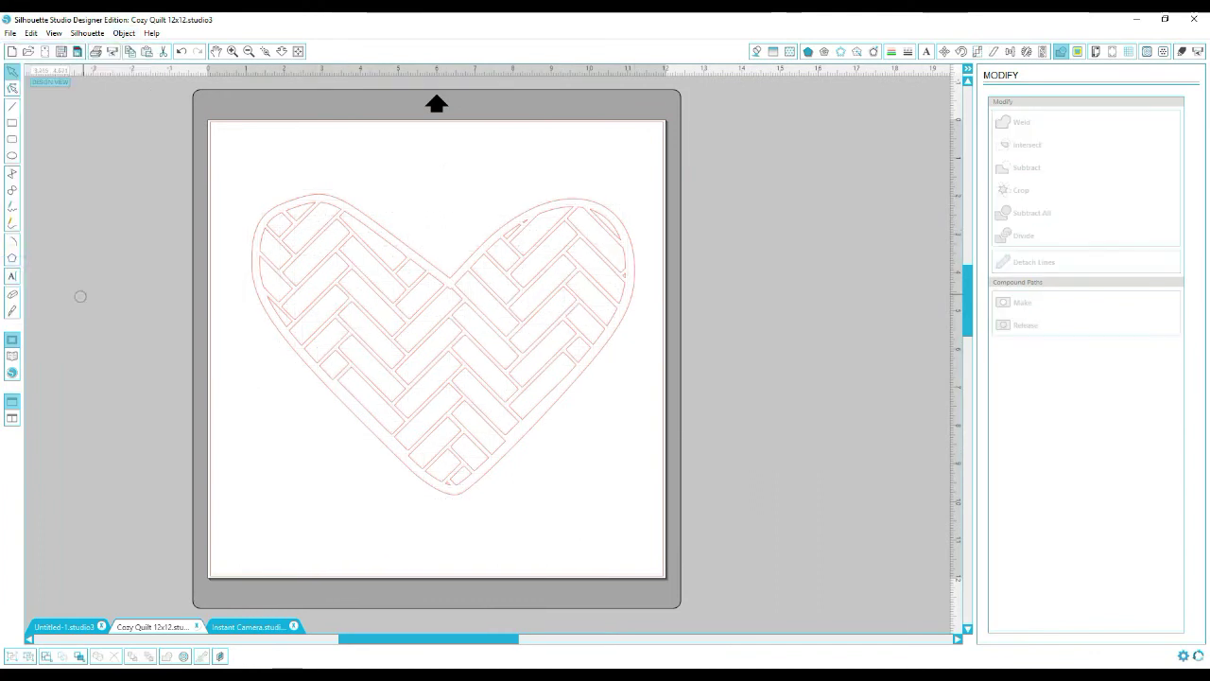
Try moving the grouped heart toward the mat's upper-left corner, and undo the move.
left_click_drag(314, 244, 275, 190)
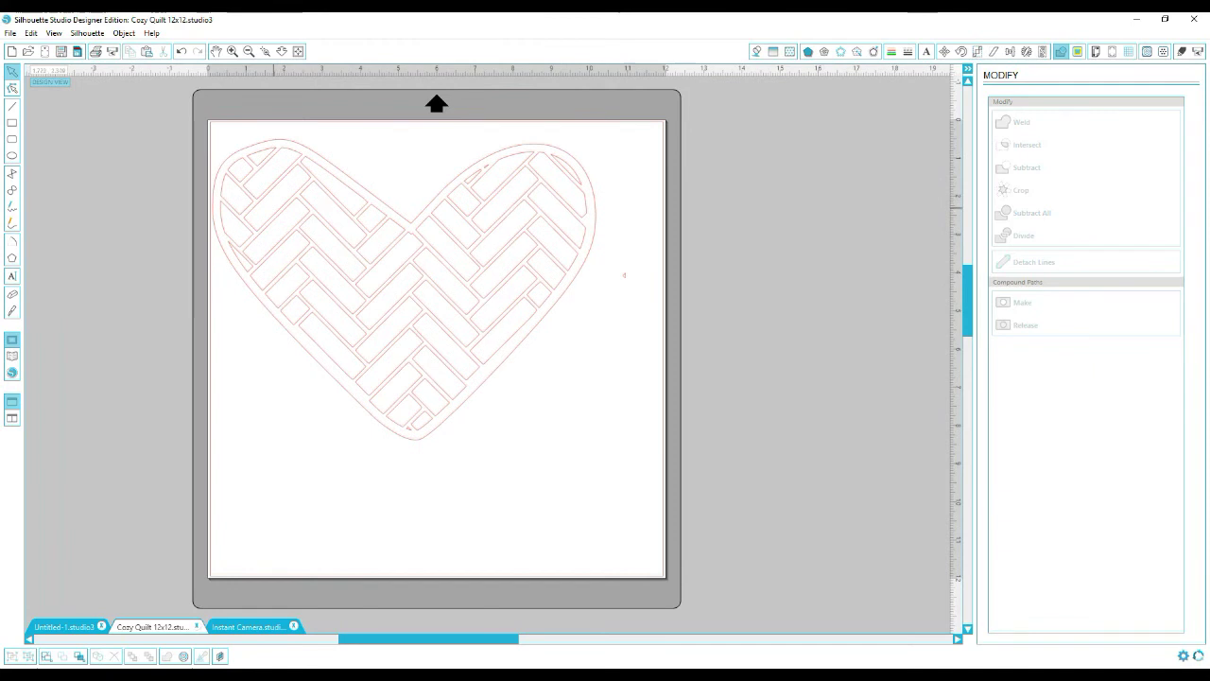
key("alt+e")
key("Return")
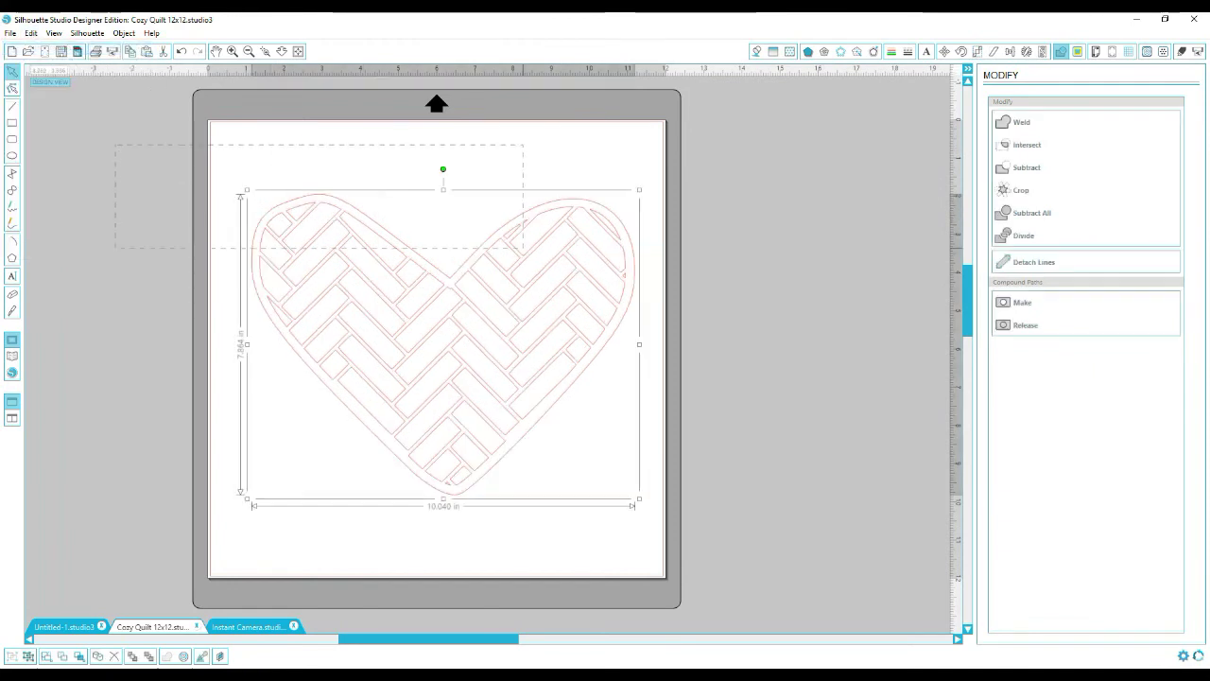
Group the whole heart design including the tiny stray piece, and position it near the middle of the mat.
left_click_drag(523, 248, 523, 247)
left_click(124, 33)
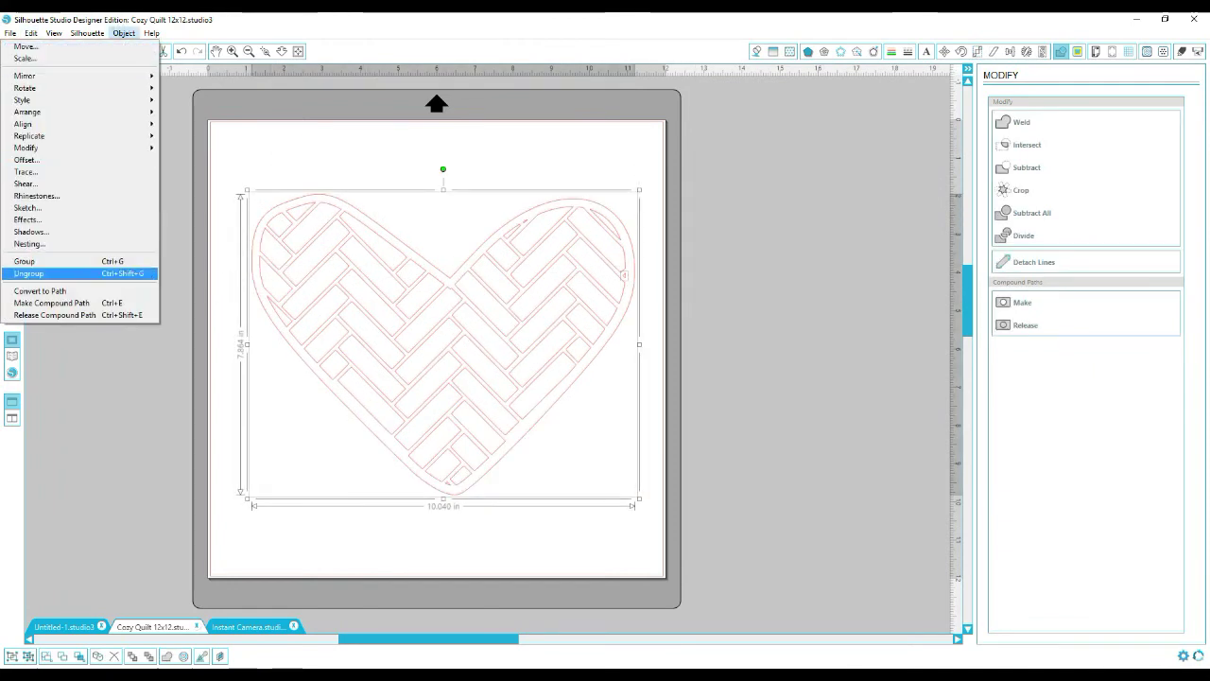
key("Return")
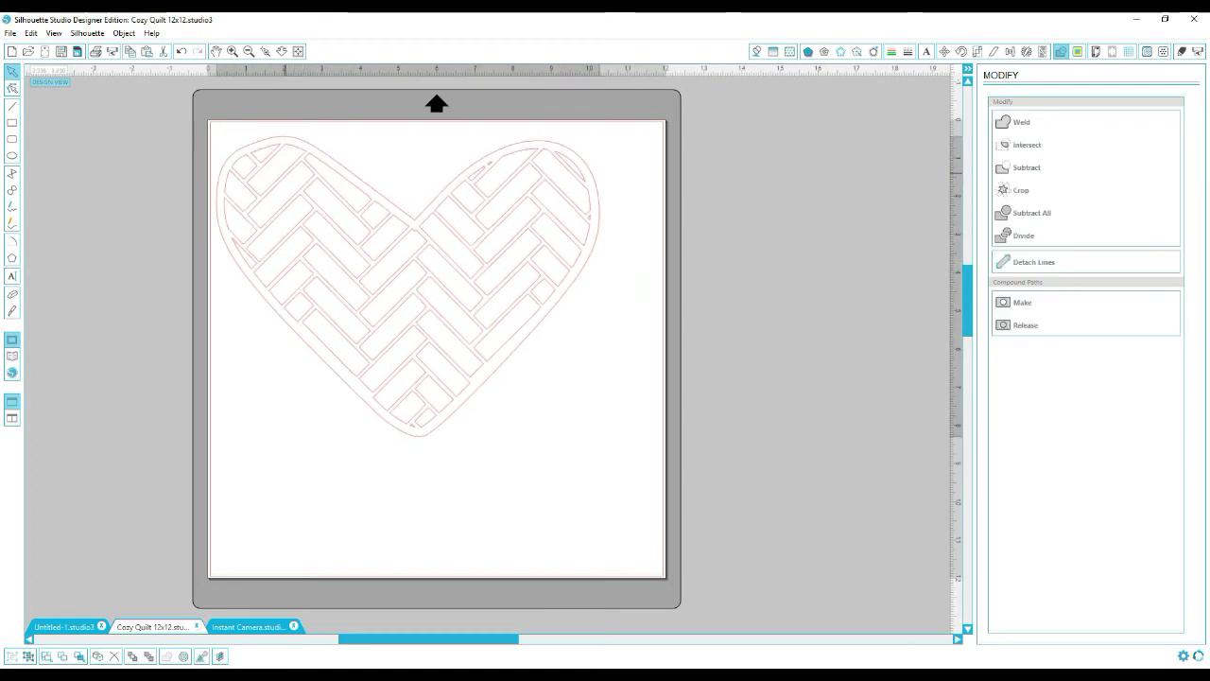
left_click(283, 173)
left_click(303, 196)
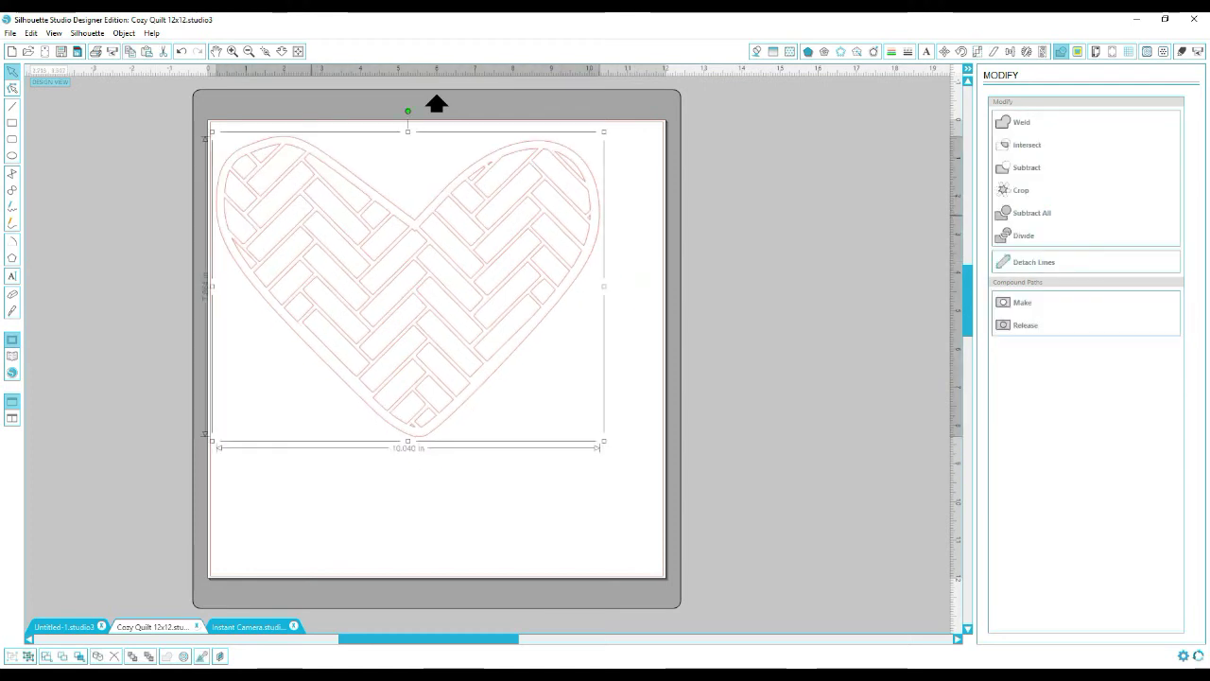
left_click_drag(312, 216, 346, 278)
Try rotating the heart design counterclockwise in two turns, and undo both rotations.
left_click_drag(442, 174, 414, 172)
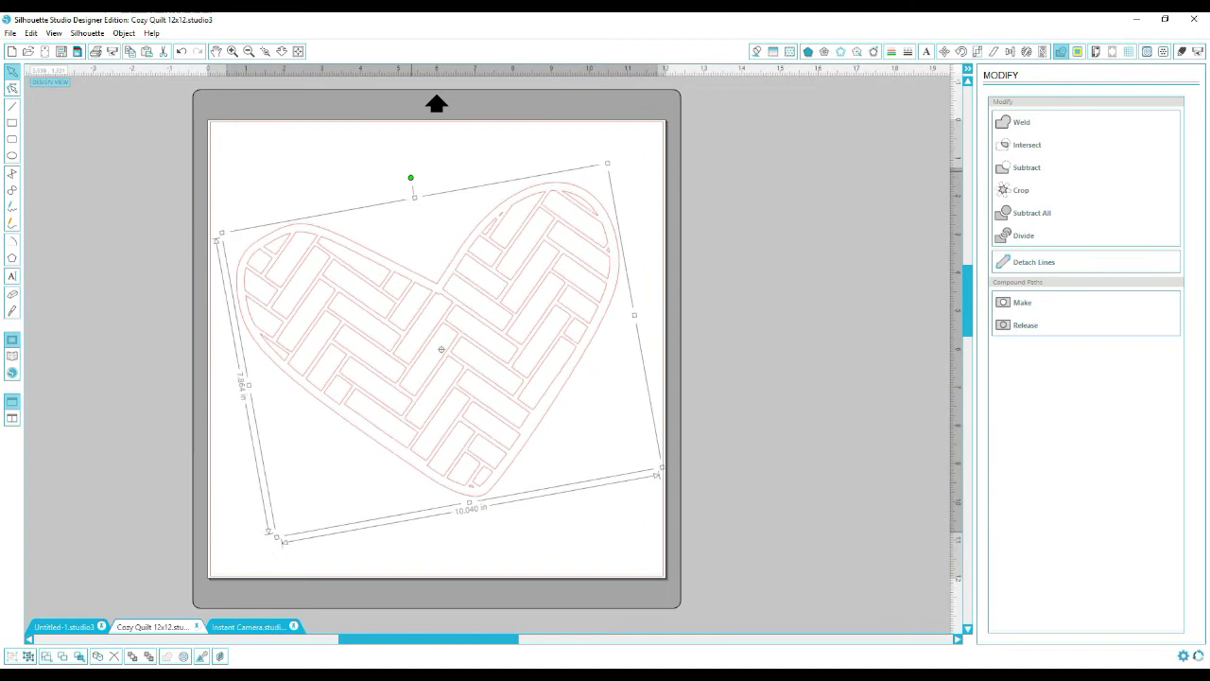
left_click_drag(662, 467, 676, 431)
left_click(365, 182)
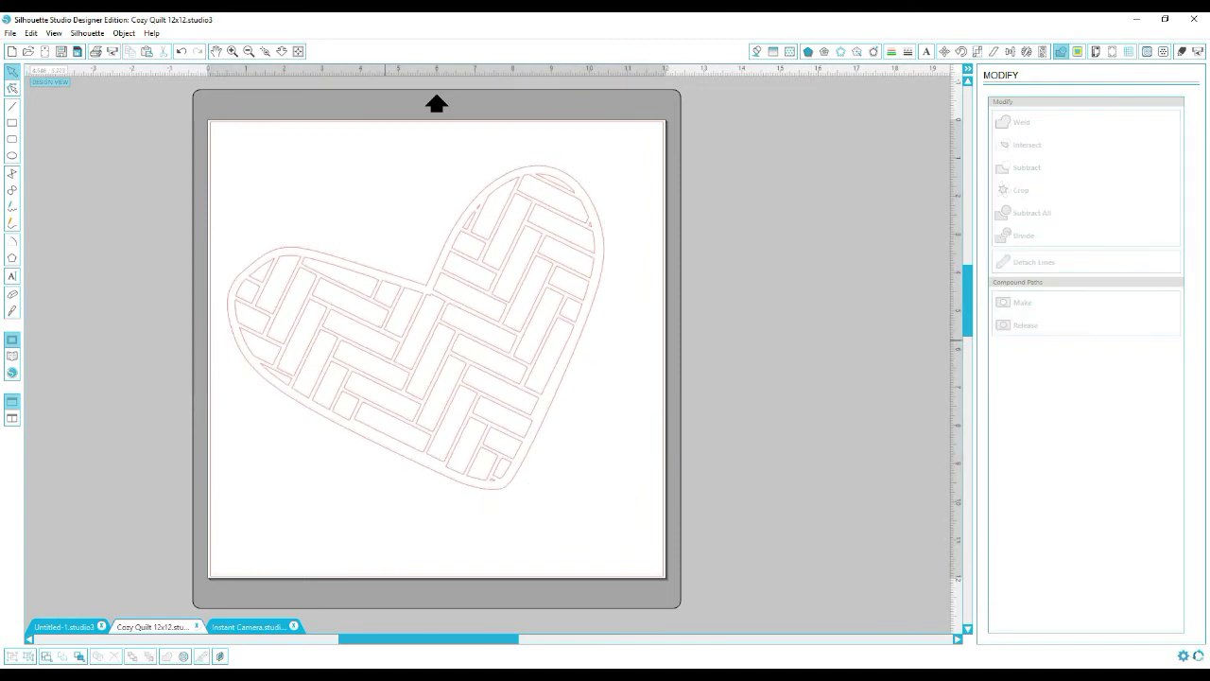
left_click(31, 33)
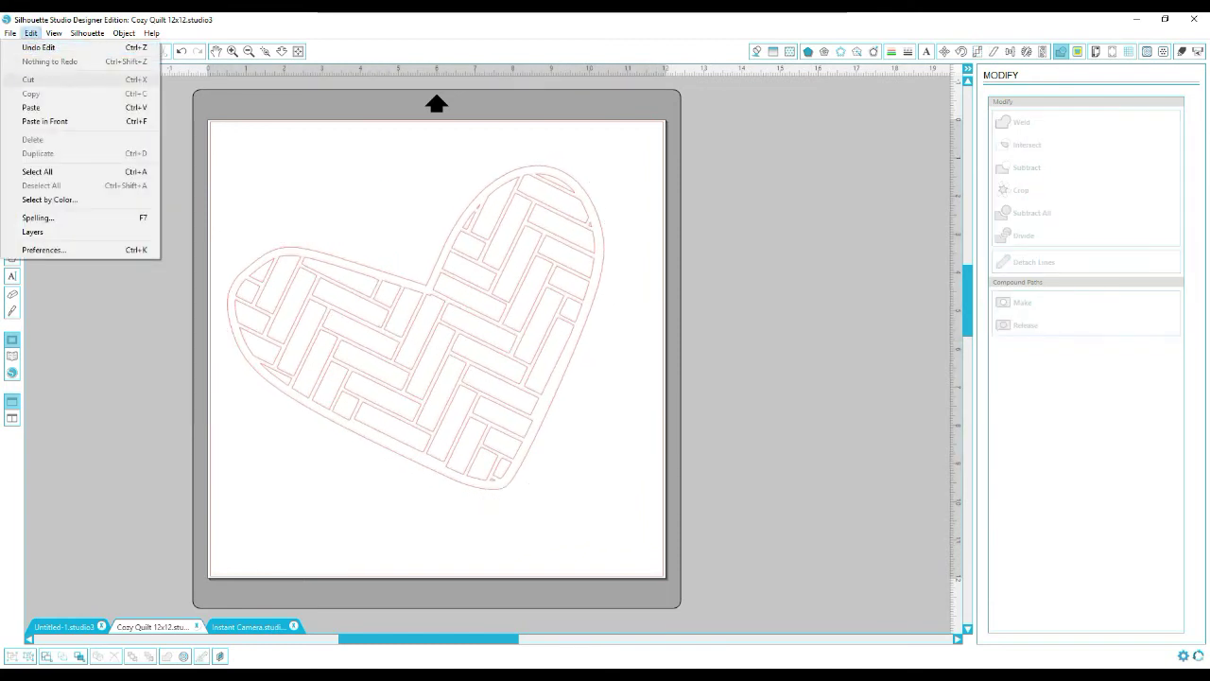
left_click(38, 48)
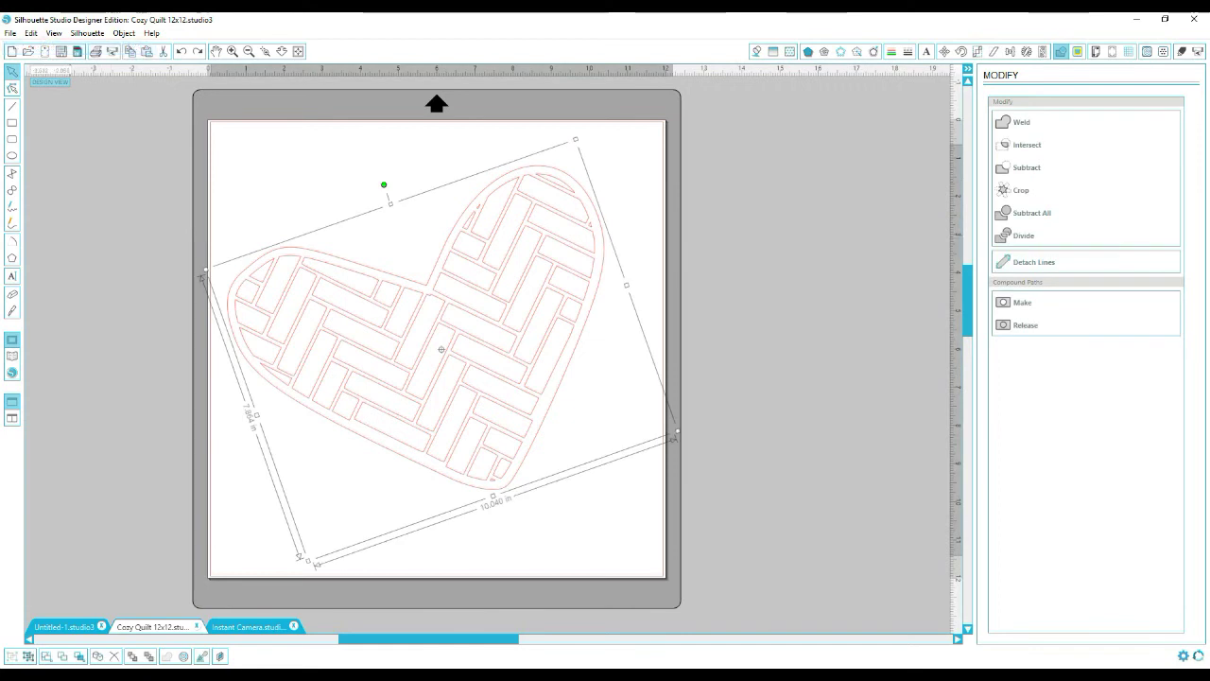
left_click(31, 33)
left_click(38, 47)
left_click(89, 148)
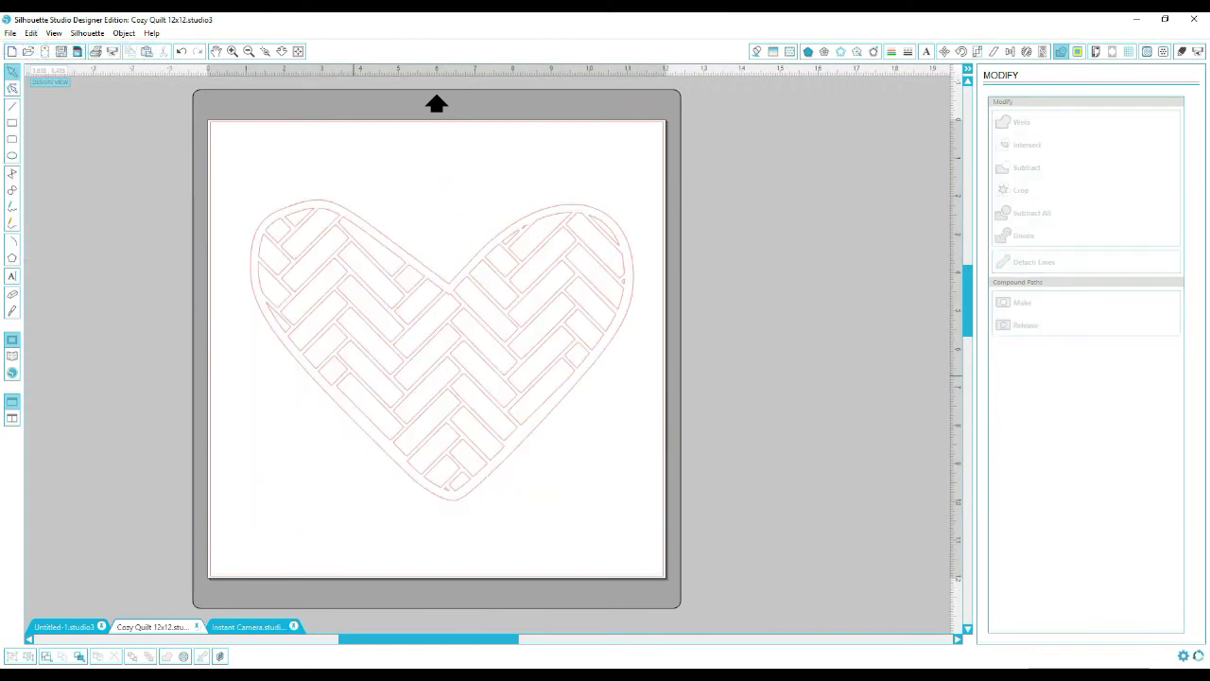